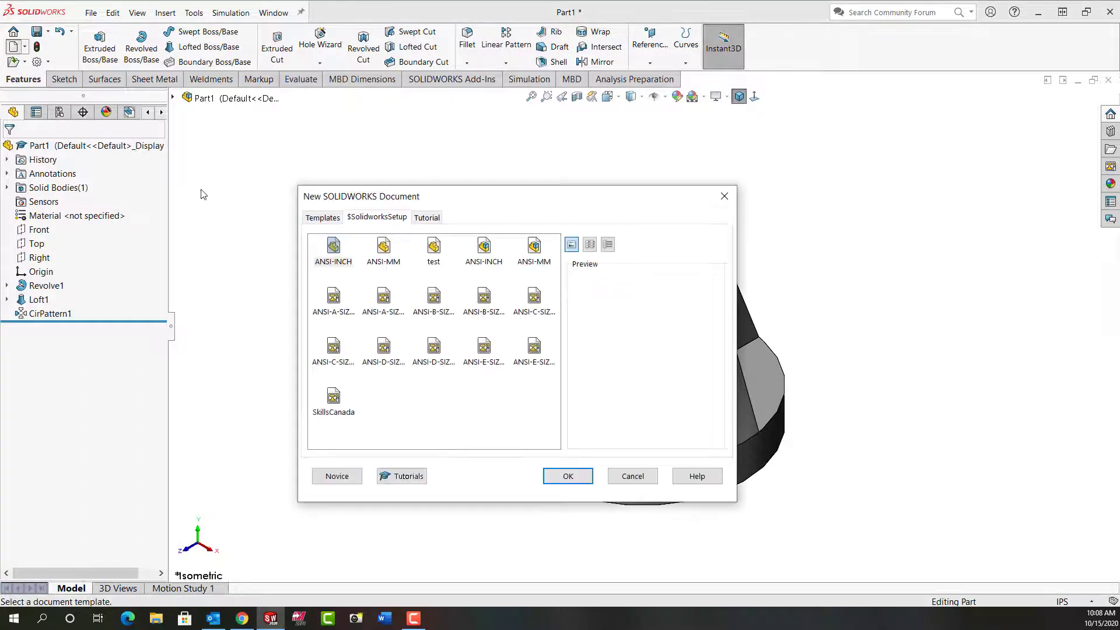
# - Create a new part from the ANSI-INCH template and start a revolved boss sketch on the Front plane
pyautogui.click(568, 477)
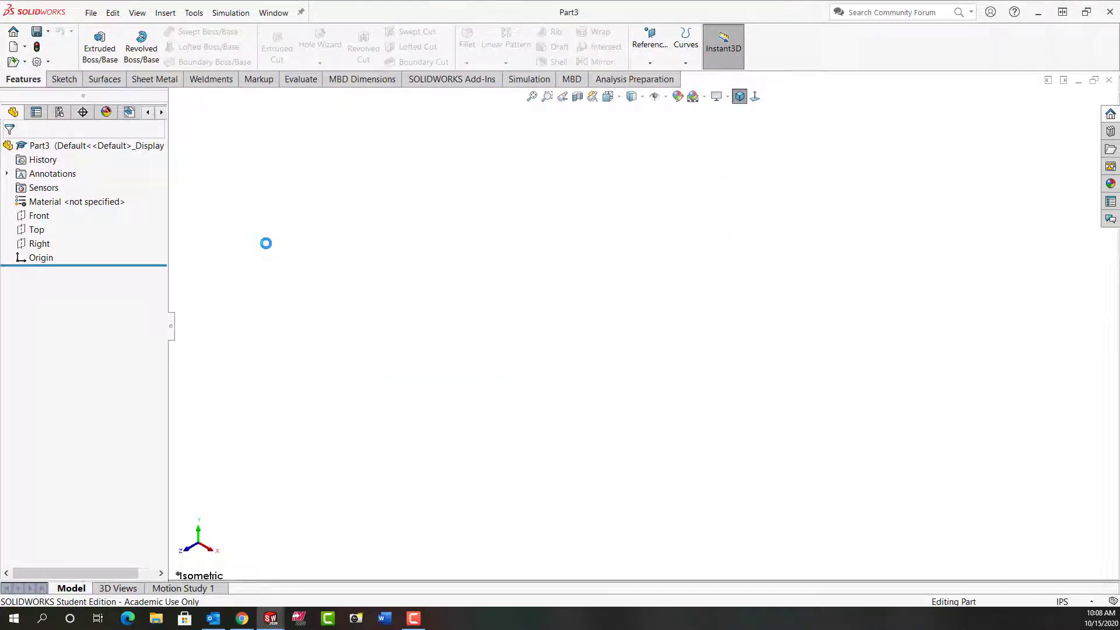
pyautogui.click(141, 49)
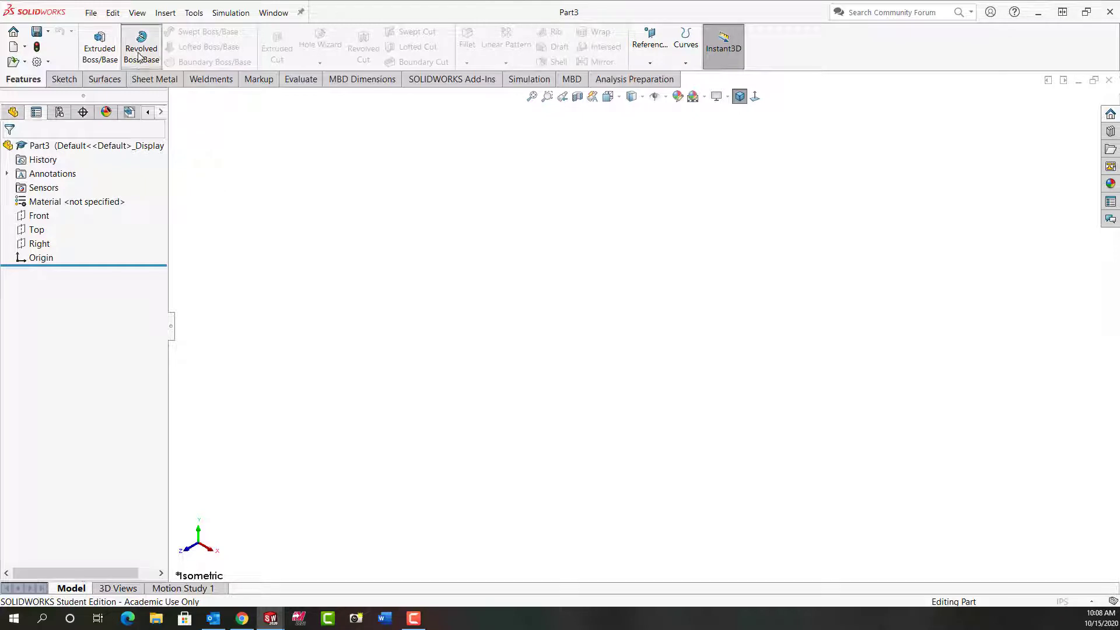
pyautogui.click(175, 98)
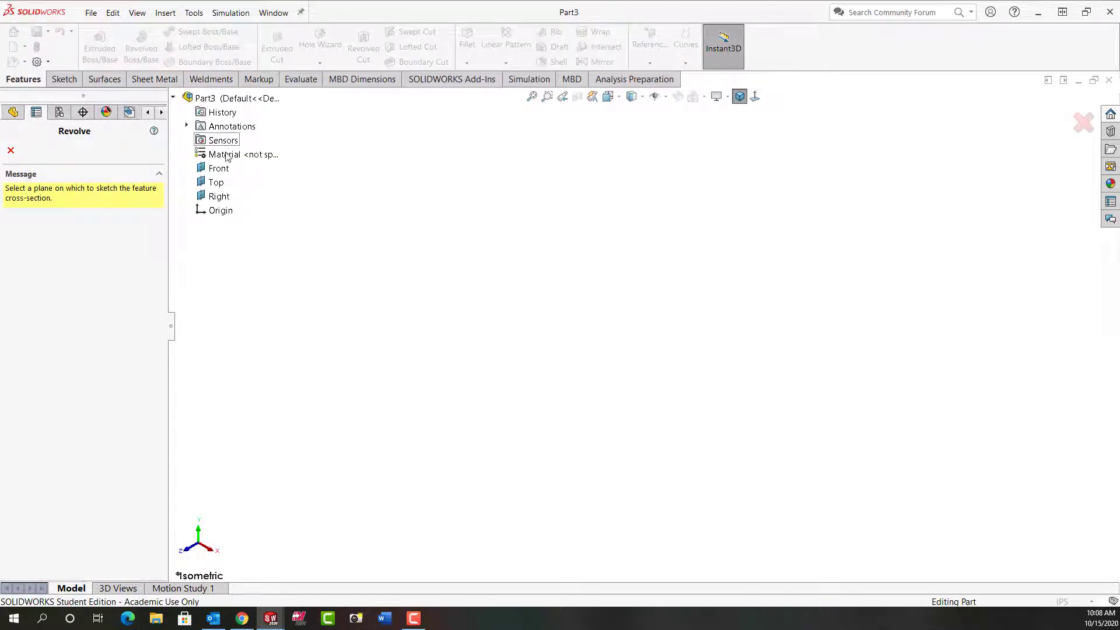
pyautogui.click(218, 169)
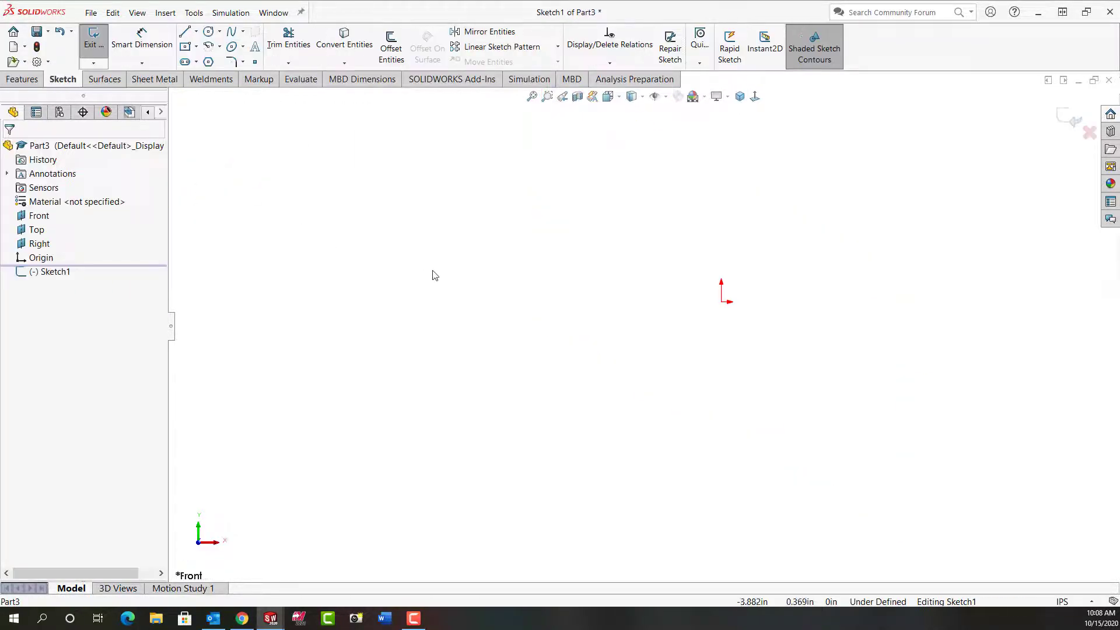
# - Sketch a vertical line about 1.65 in long upward from the origin
pyautogui.moveTo(457, 270); pyautogui.dragTo(411, 277, button='right')
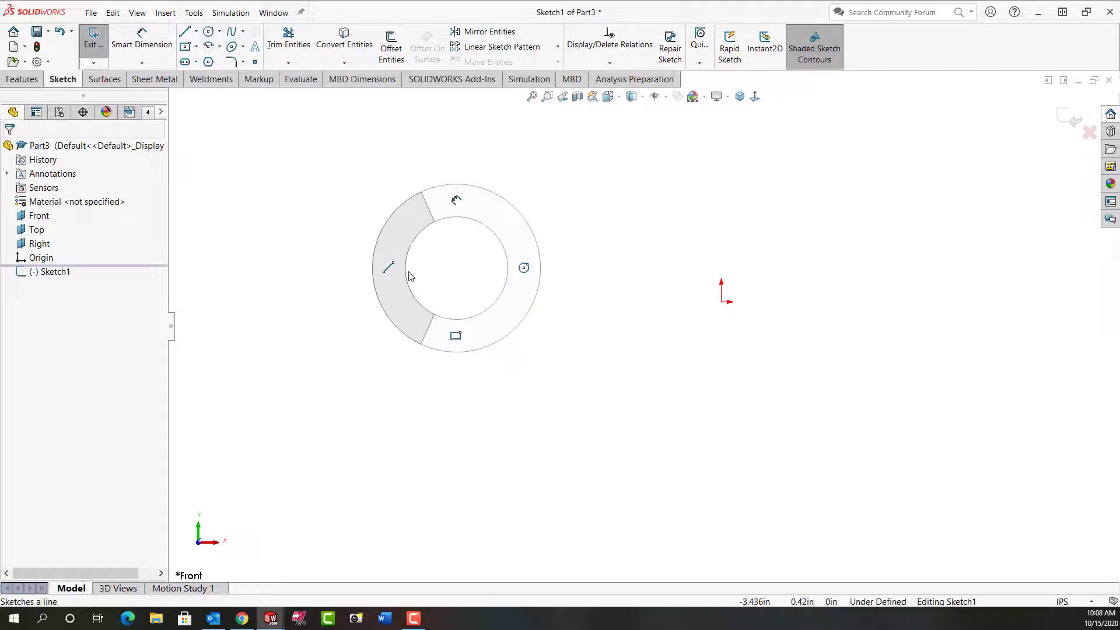
pyautogui.click(722, 303)
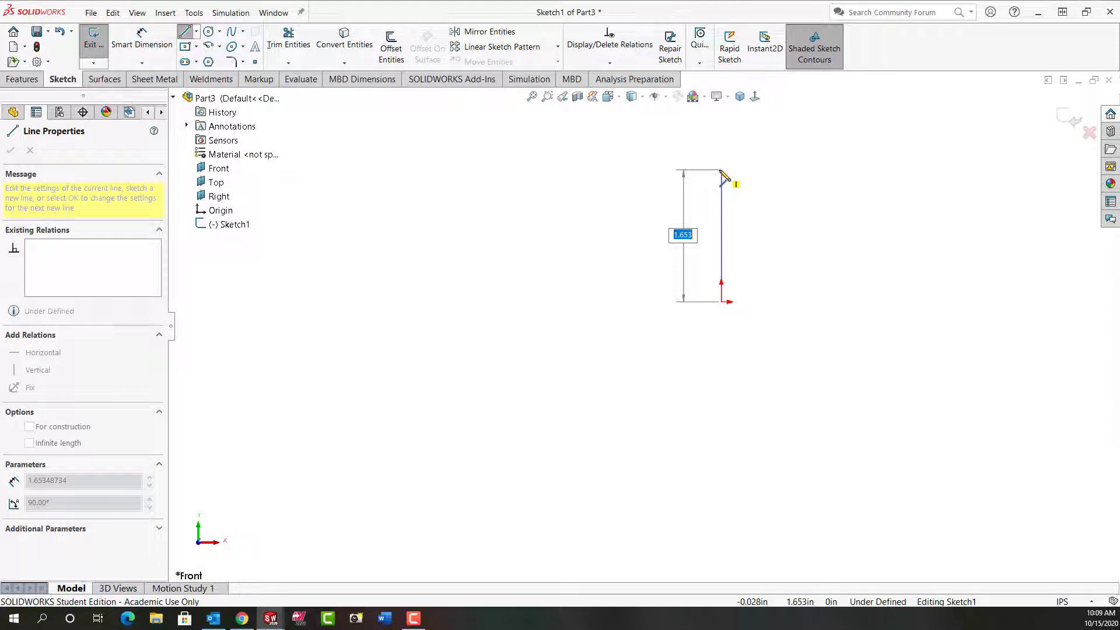
pyautogui.click(721, 169)
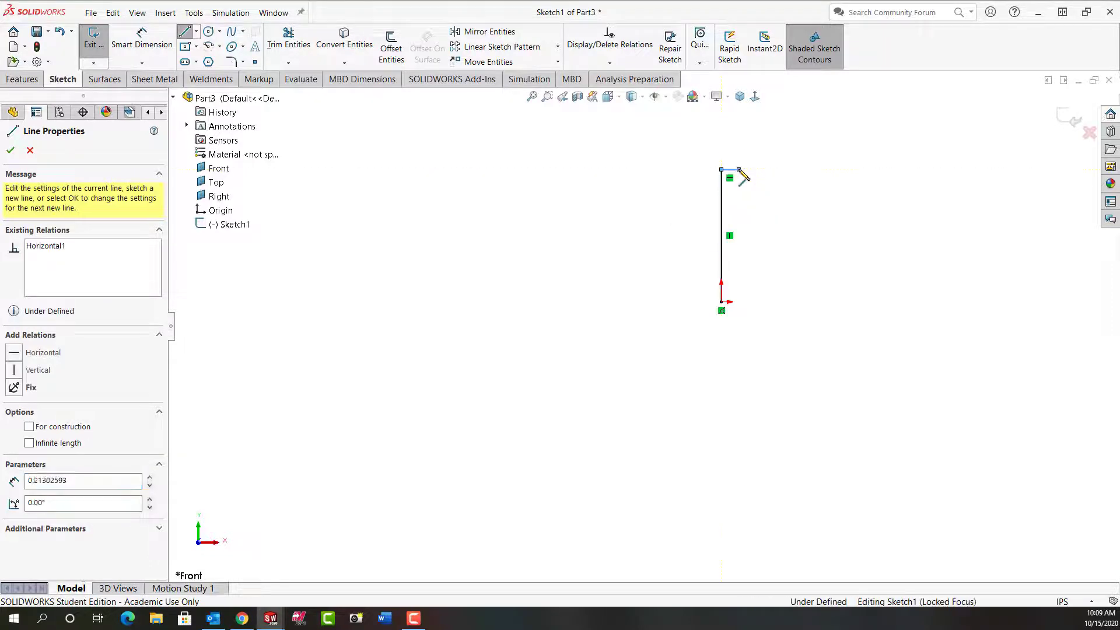
pyautogui.doubleClick(739, 170)
pyautogui.scroll(2, 760, 247)
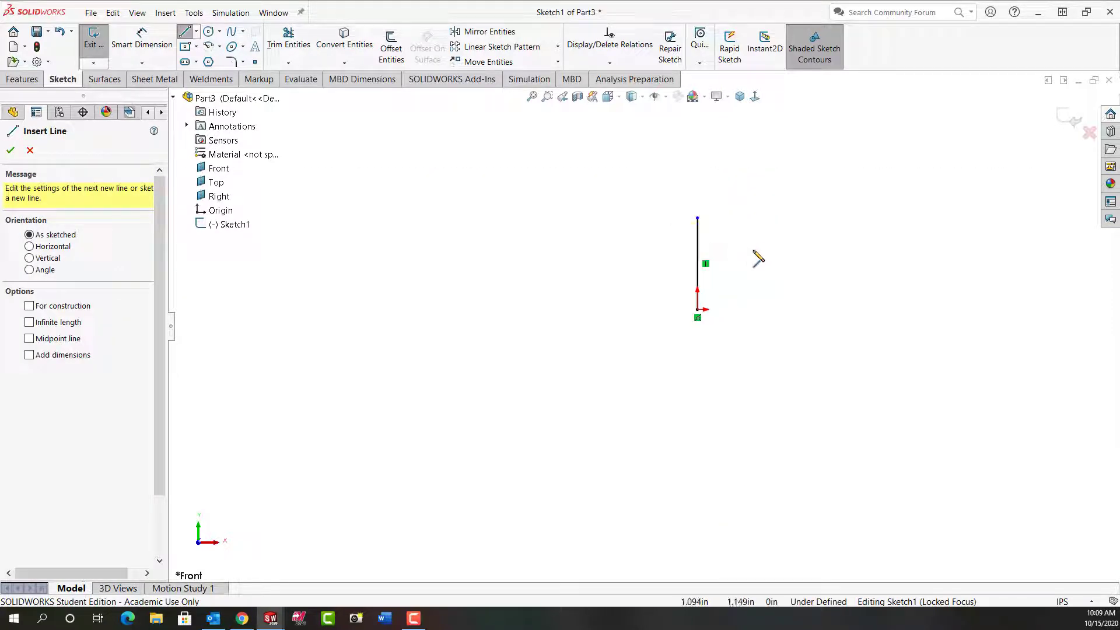
pyautogui.scroll(-3, 757, 258)
pyautogui.scroll(-1, 723, 247)
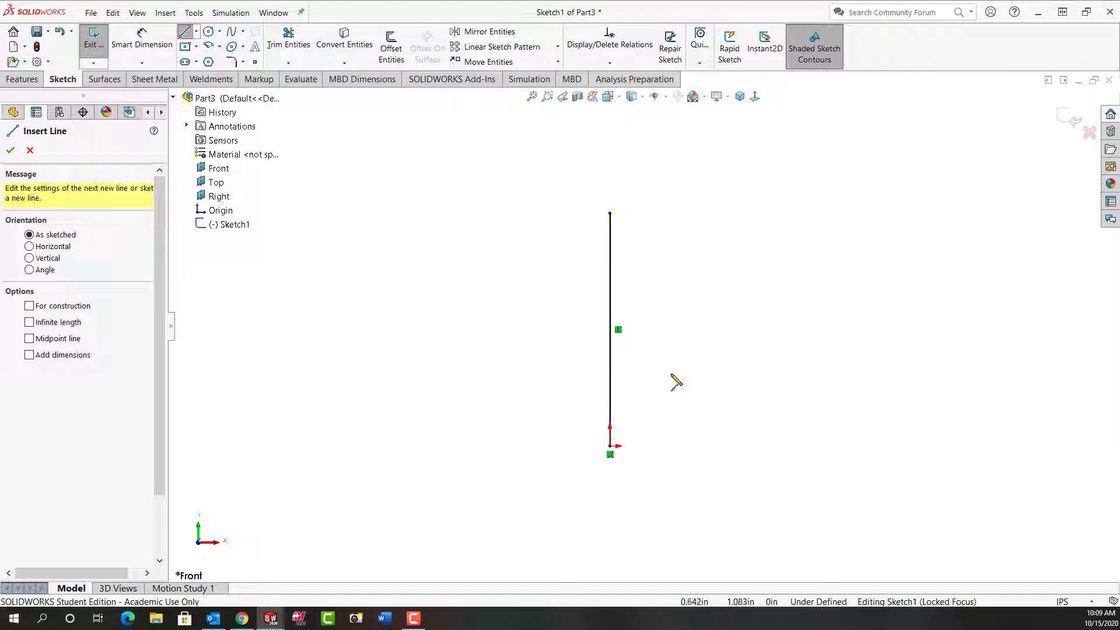
# - Sketch a closed L-shaped profile about 1.49 in tall beside the vertical line, with its base level with the origin and its foot pointing outward
pyautogui.click(648, 446)
pyautogui.click(755, 445)
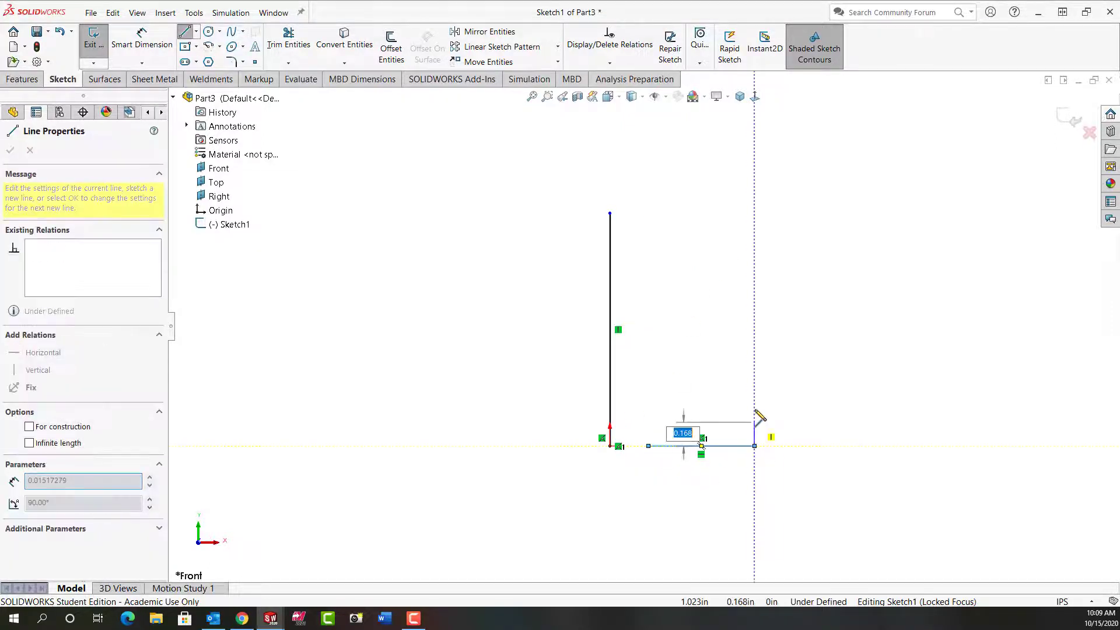
pyautogui.click(754, 399)
pyautogui.click(678, 399)
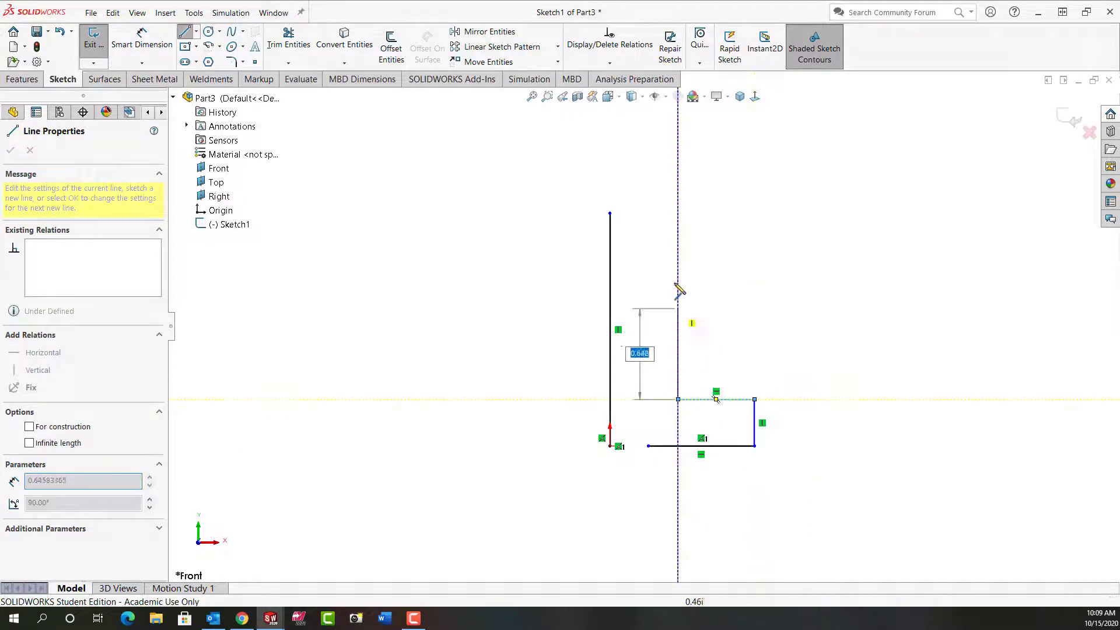
pyautogui.click(678, 236)
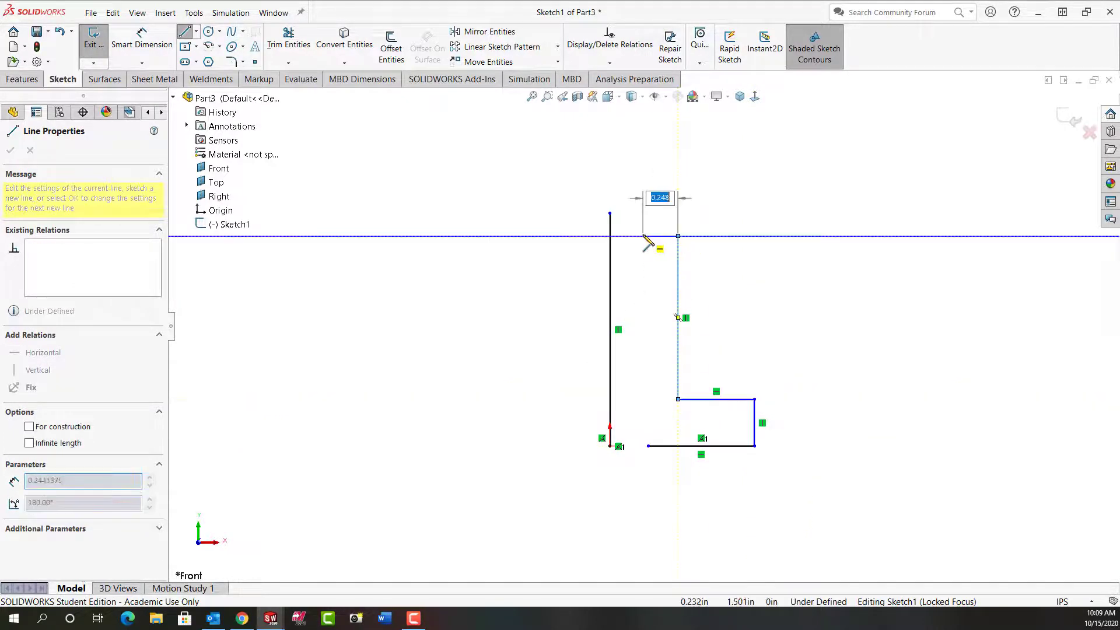
pyautogui.click(648, 235)
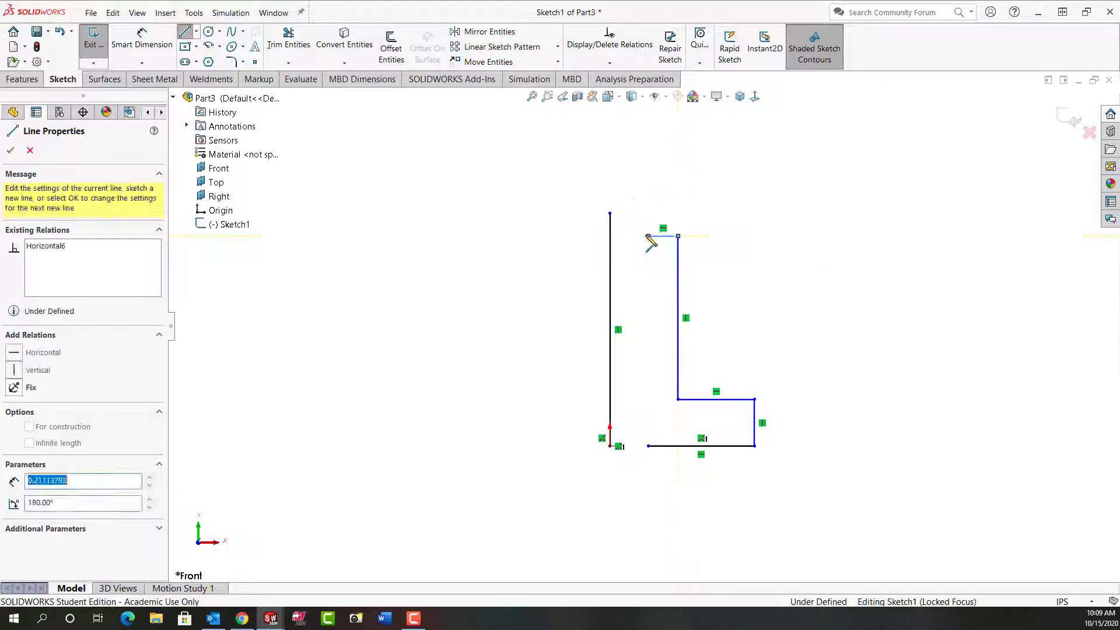
pyautogui.click(648, 447)
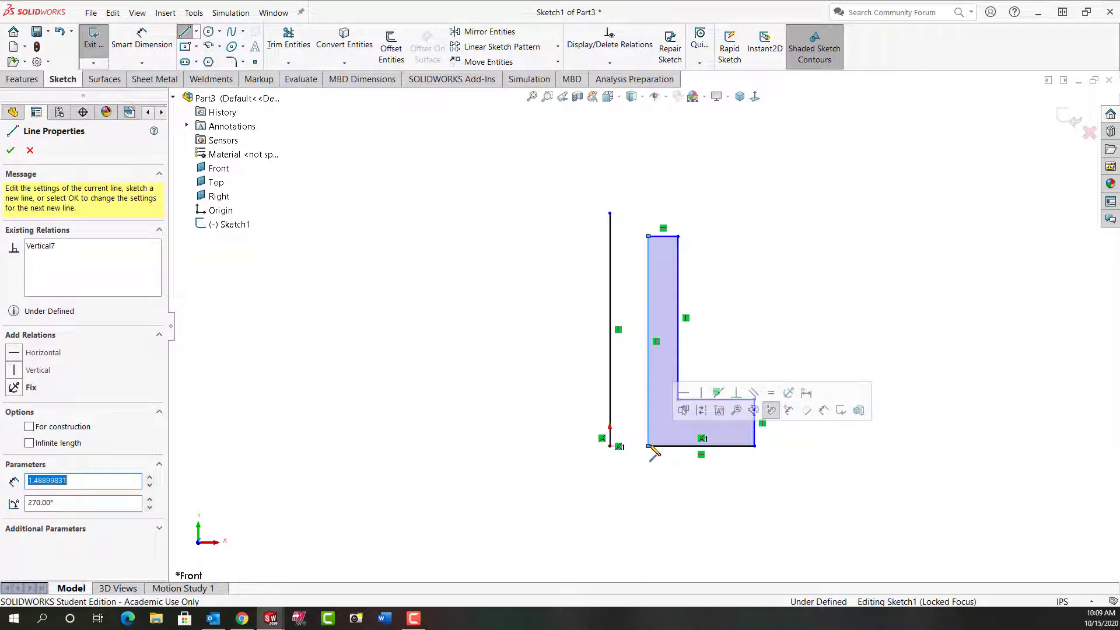
pyautogui.press('Escape')
# - Convert the vertical line through the origin to construction geometry
pyautogui.click(611, 407)
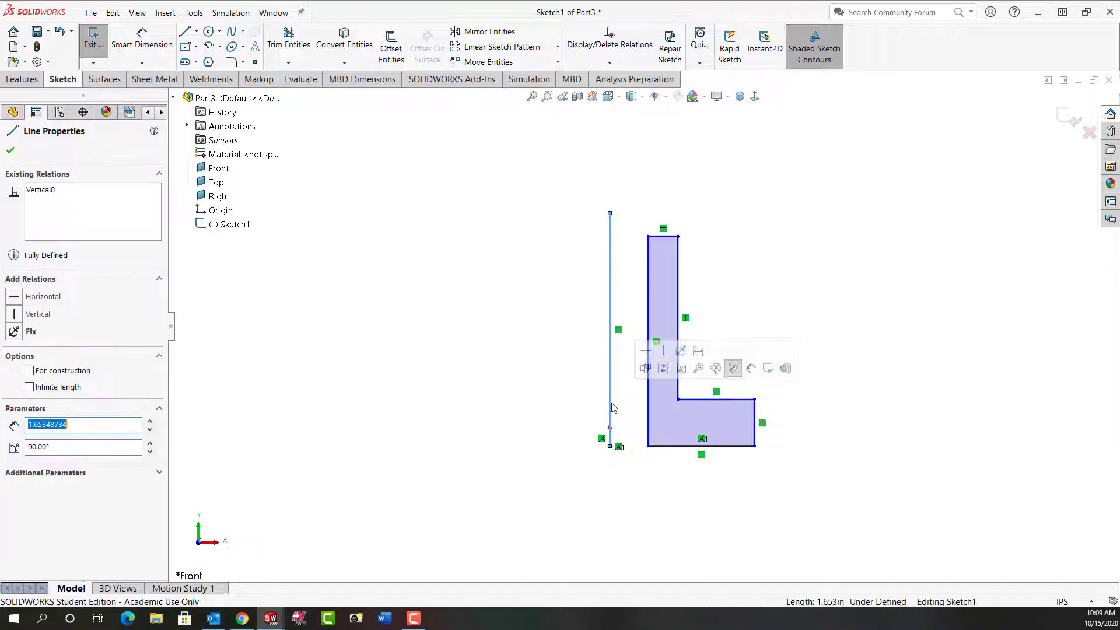
pyautogui.click(690, 367)
pyautogui.click(608, 482)
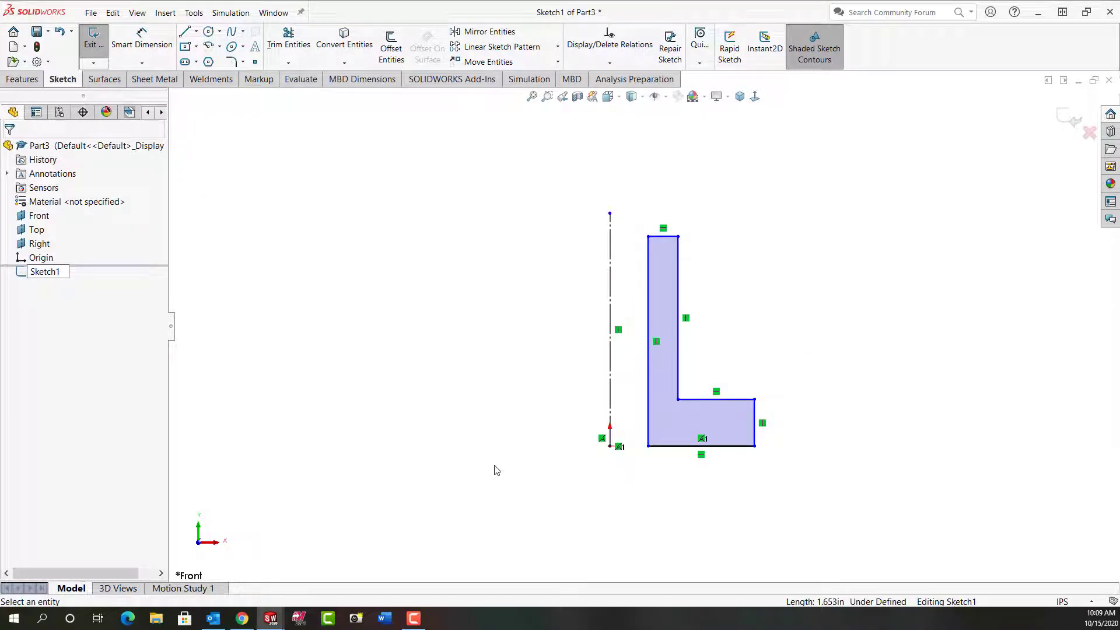
# - Dimension the L-profile's overall height as 5 in and the height of its foot as 1 in
pyautogui.moveTo(496, 470); pyautogui.dragTo(500, 409, button='right')
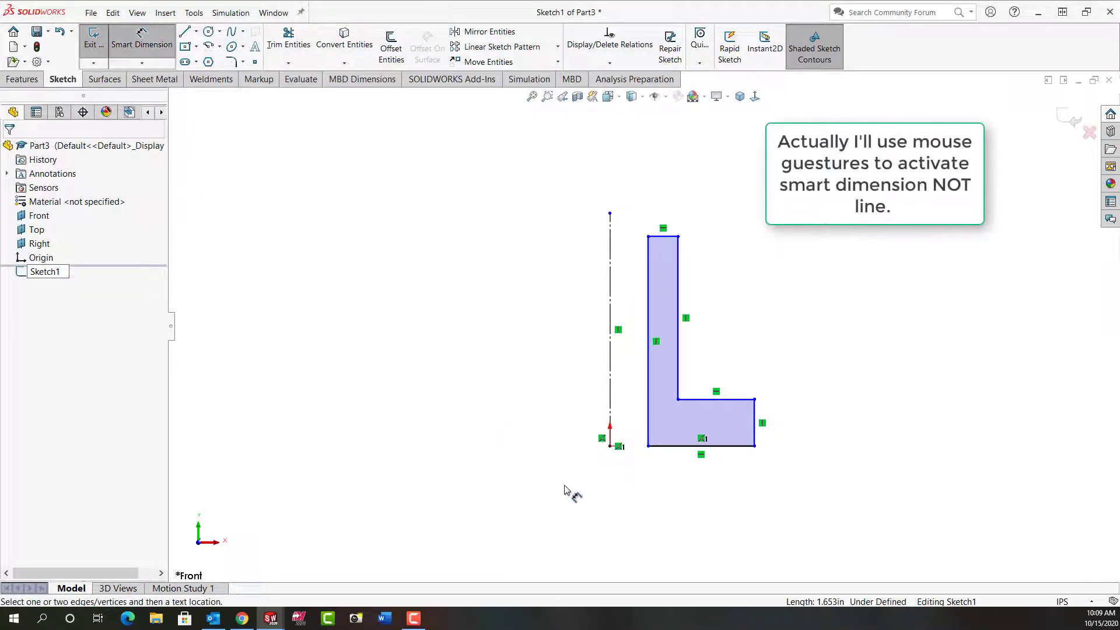
pyautogui.click(649, 420)
pyautogui.click(821, 403)
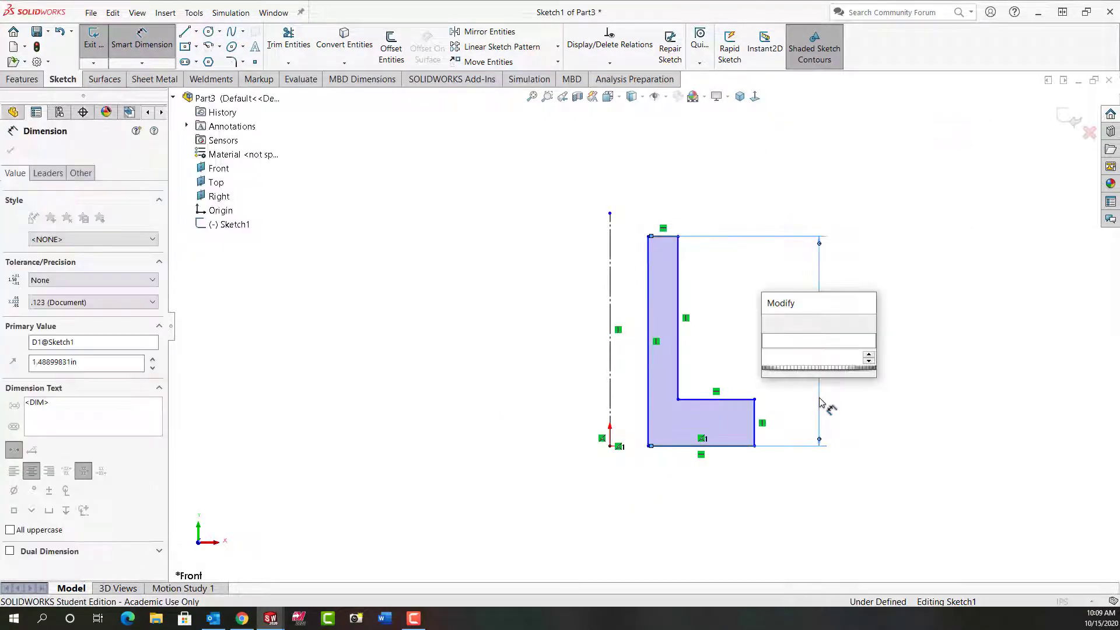
pyautogui.write('5')
pyautogui.press('Return')
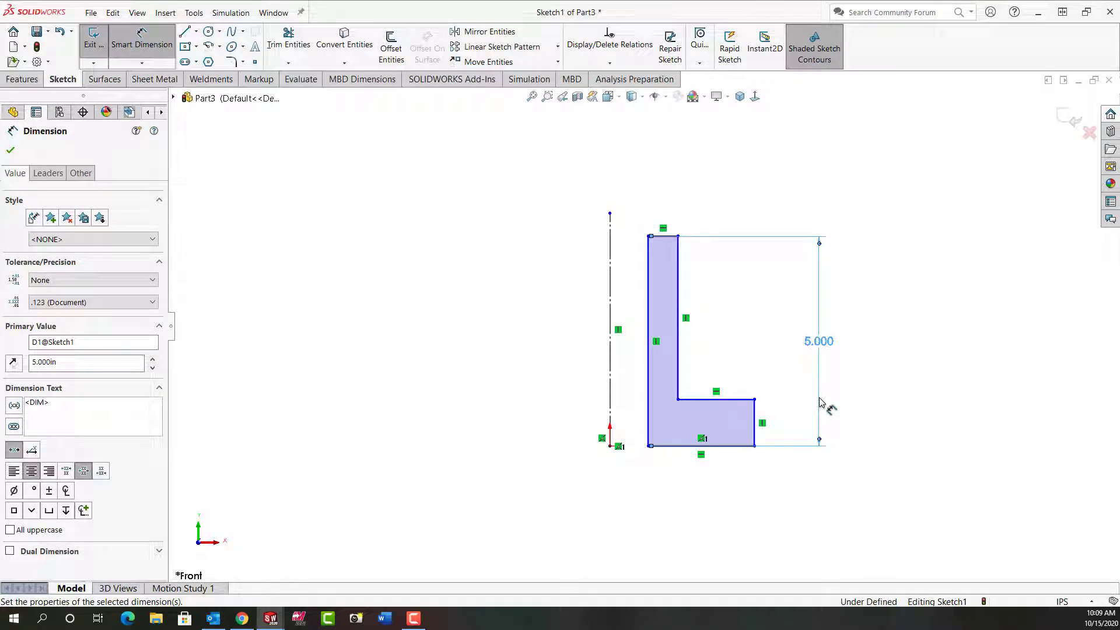
pyautogui.click(756, 435)
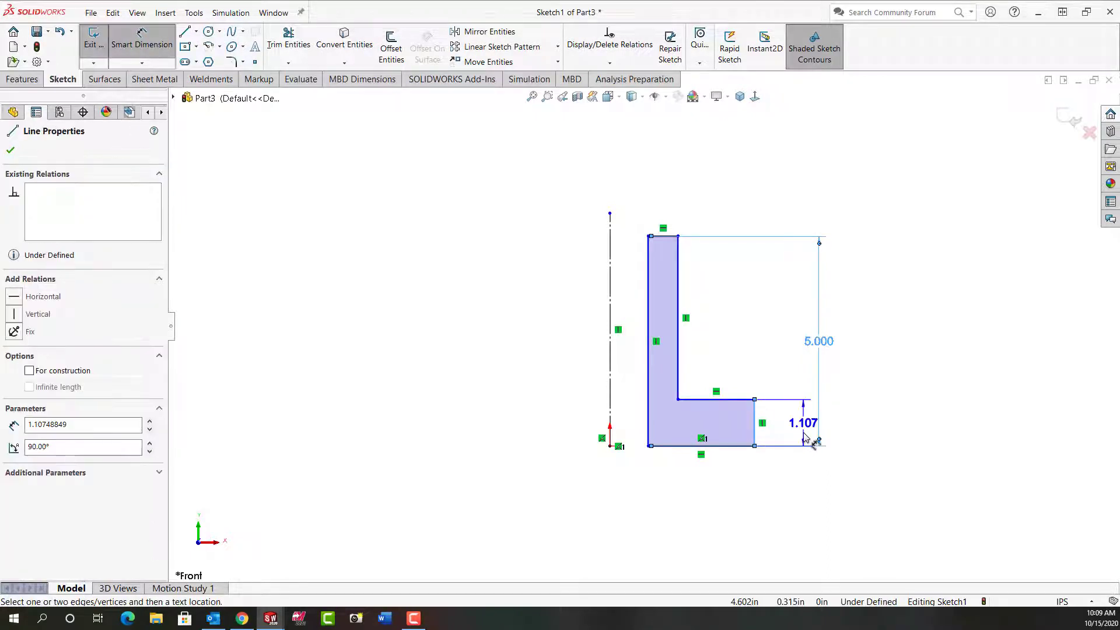
pyautogui.click(816, 442)
pyautogui.write('1.000in')
pyautogui.press('Return')
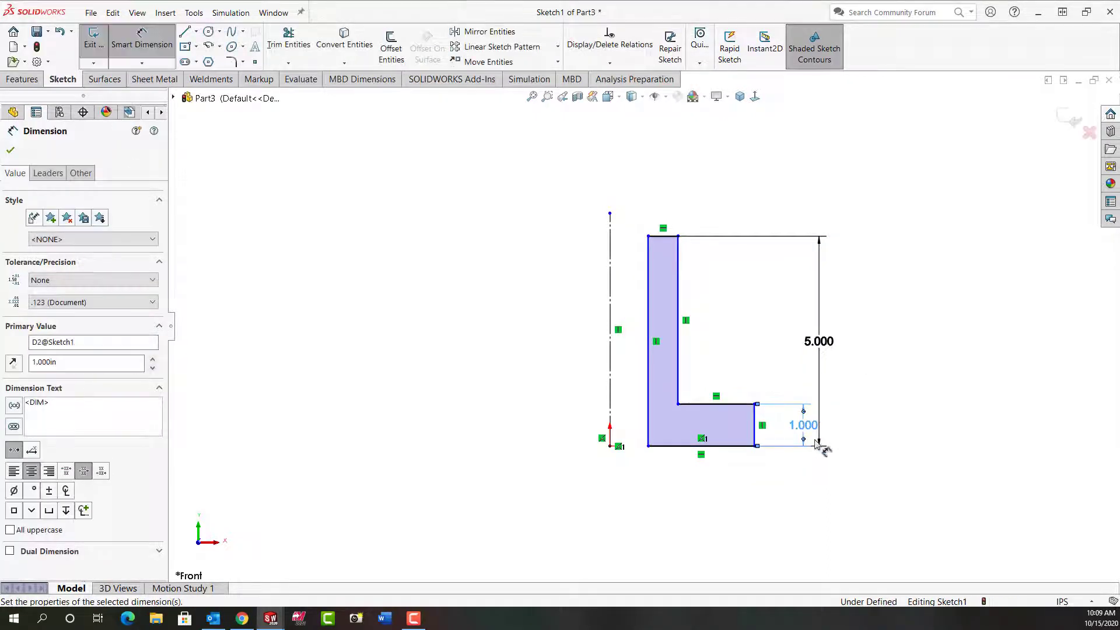
# - Dimension the upright's inner edge at 0.75 in and its outer edge at 1.5 in from the centerline
pyautogui.click(610, 405)
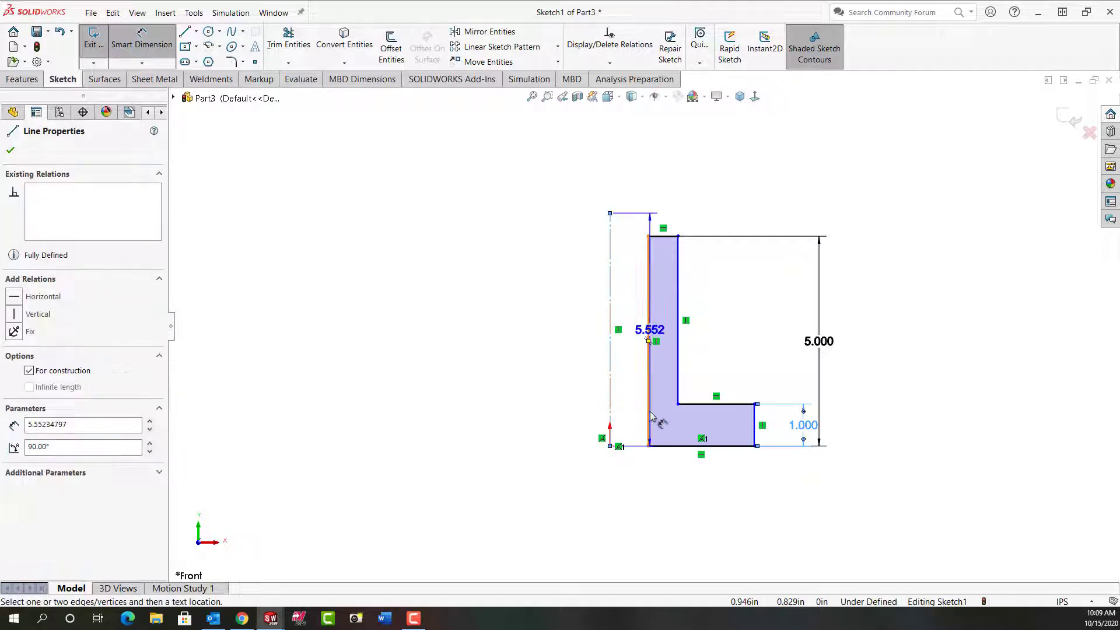
pyautogui.click(652, 415)
pyautogui.click(636, 488)
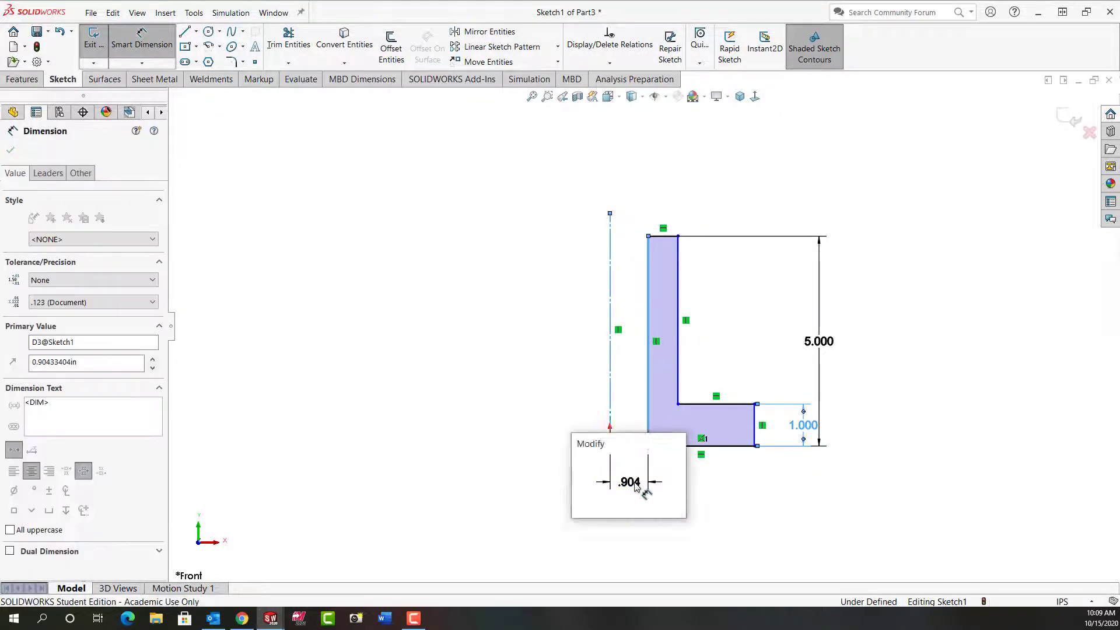
pyautogui.write('.75')
pyautogui.press('Return')
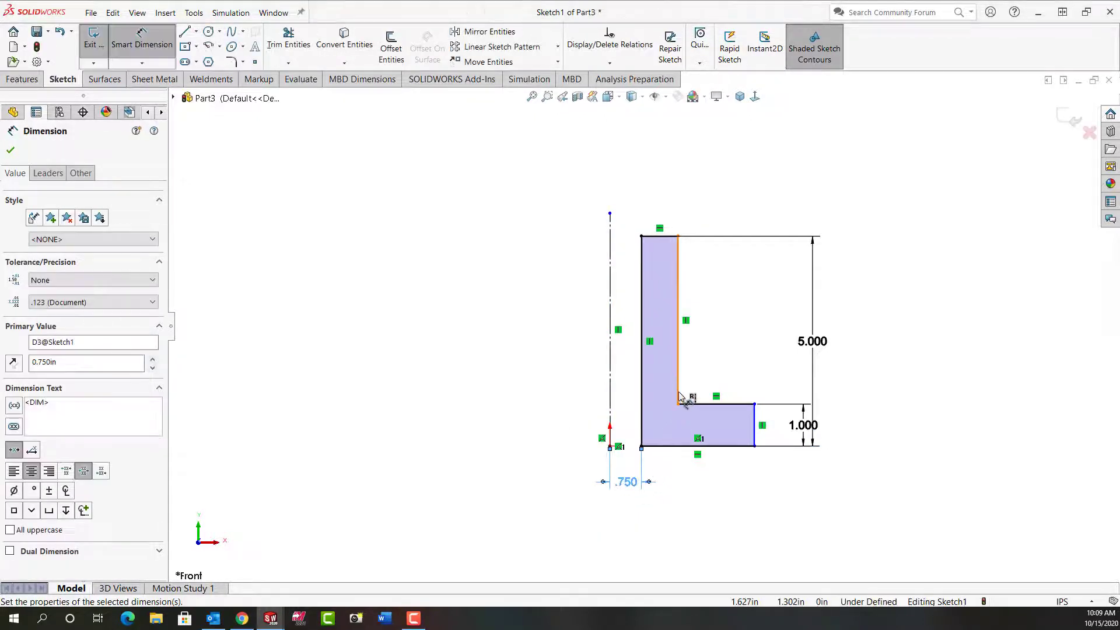
pyautogui.click(680, 397)
pyautogui.click(665, 518)
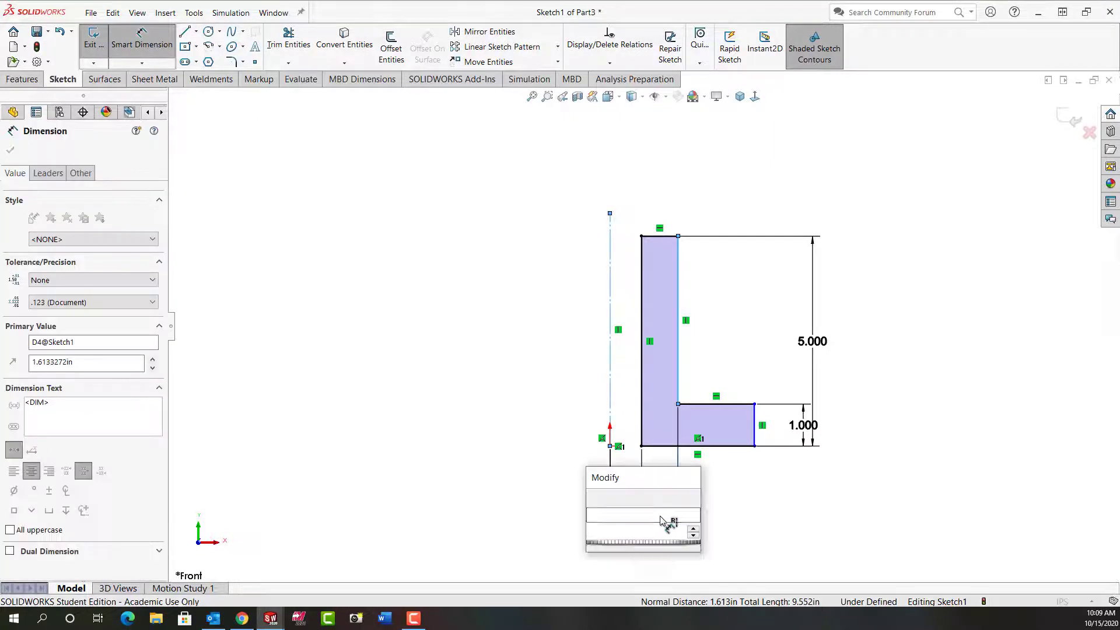
pyautogui.write('1.5')
pyautogui.press('Return')
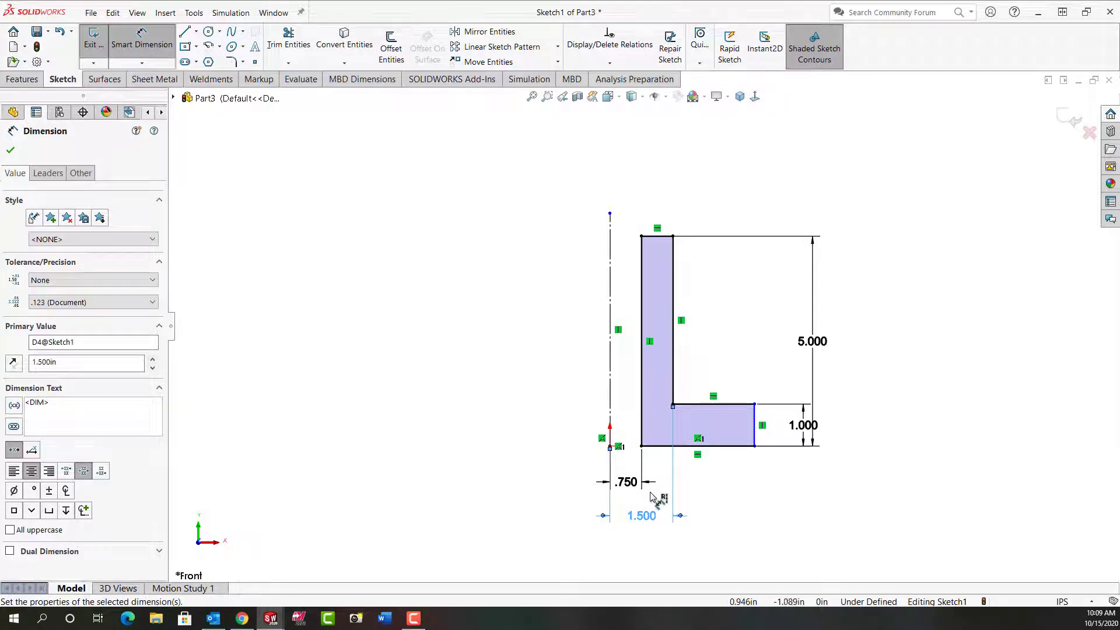
# - Dimension the outer edge of the profile's foot at 3.5 in from the centerline
pyautogui.click(756, 443)
pyautogui.click(720, 557)
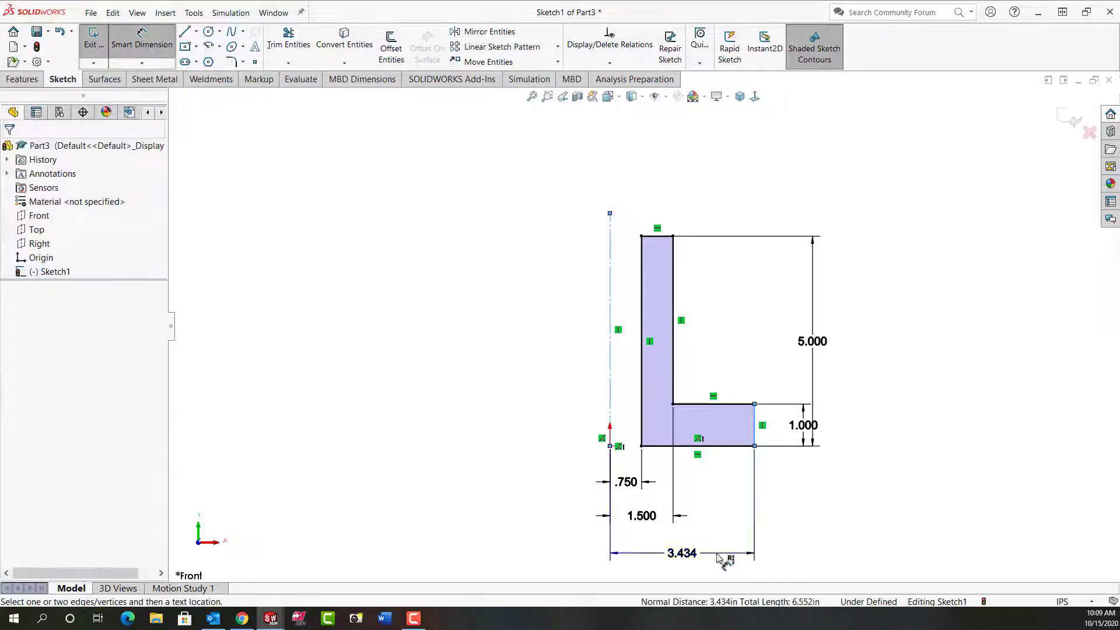
pyautogui.write('3.5')
pyautogui.press('Return')
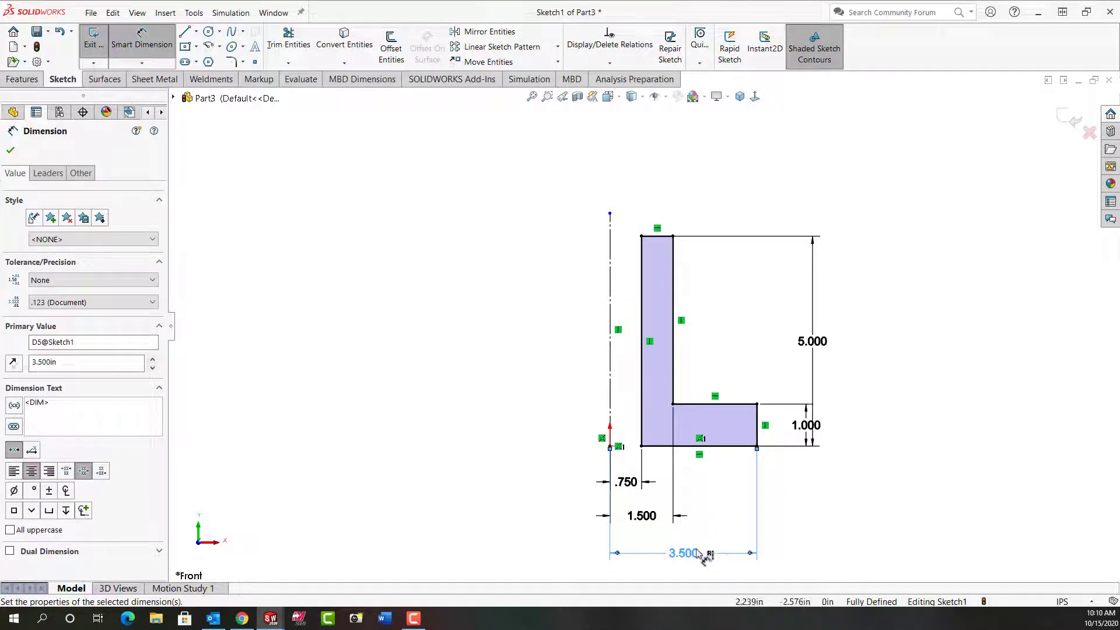
# - Finish the sketch and revolve the L-profile 360° about the centerline into a solid
pyautogui.rightClick(481, 340)
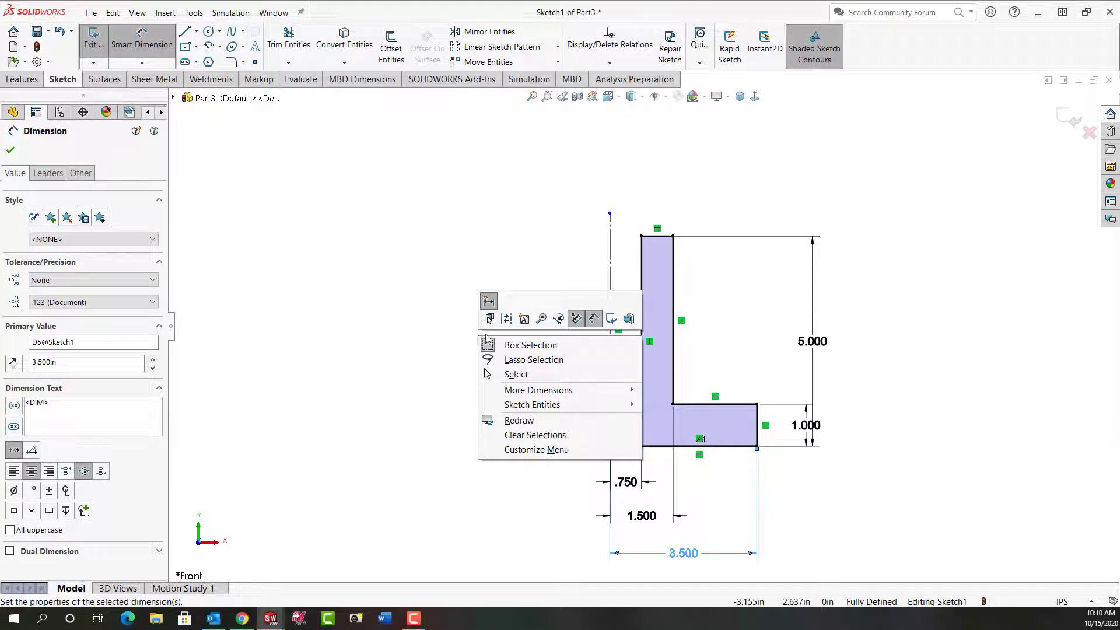
pyautogui.click(611, 319)
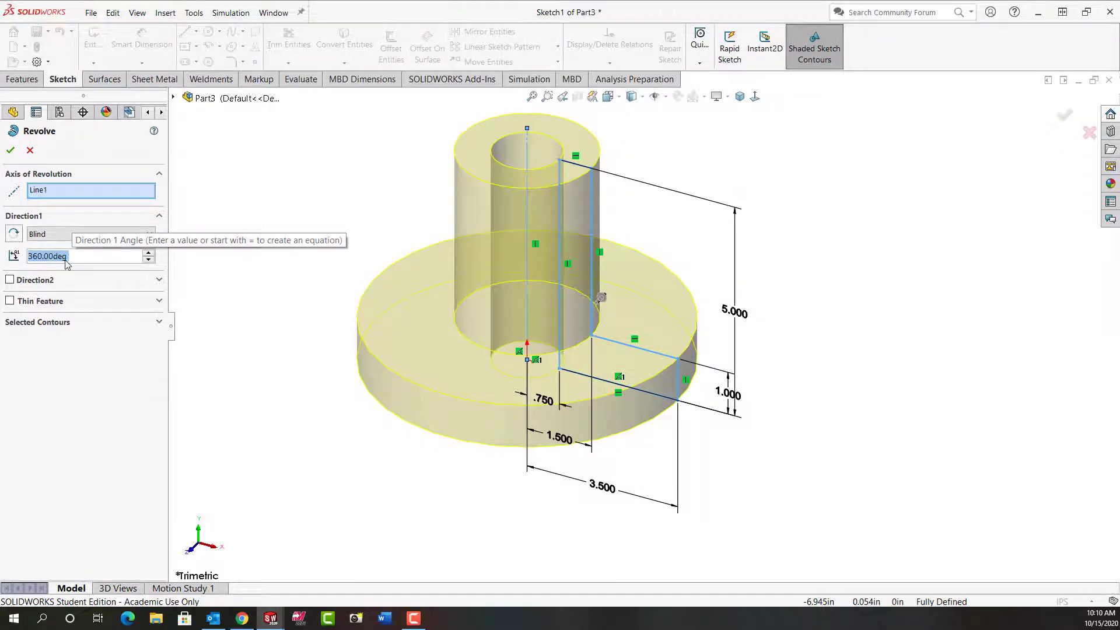
pyautogui.click(10, 151)
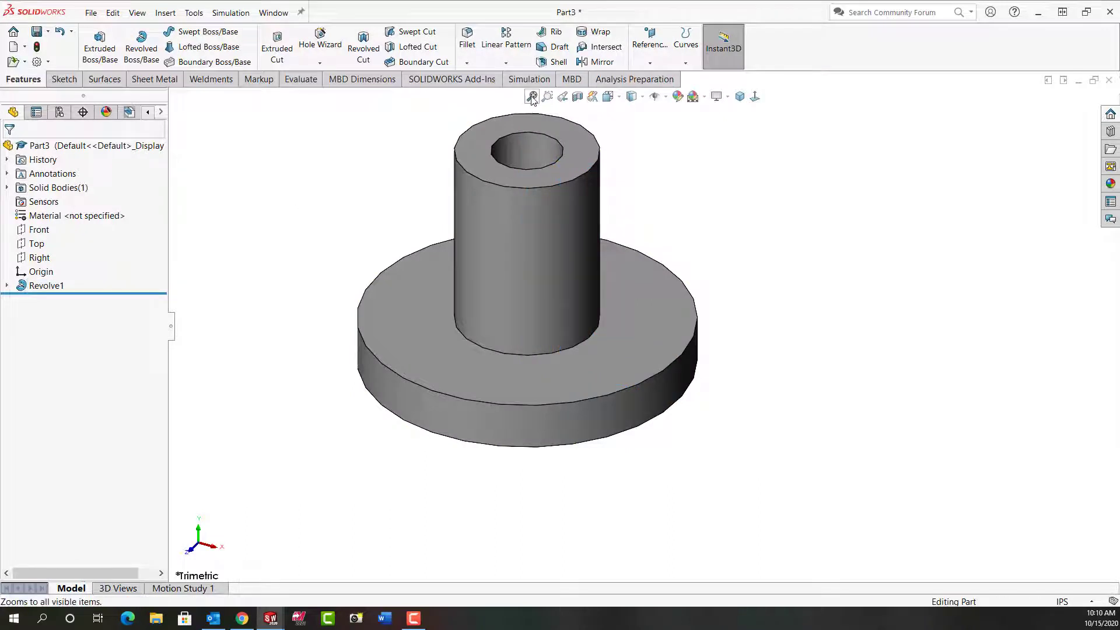
# - Start a sketch on the flange's upper face and convert the flange's outer edge and the hub's outer edge into sketch circles
pyautogui.press('f')
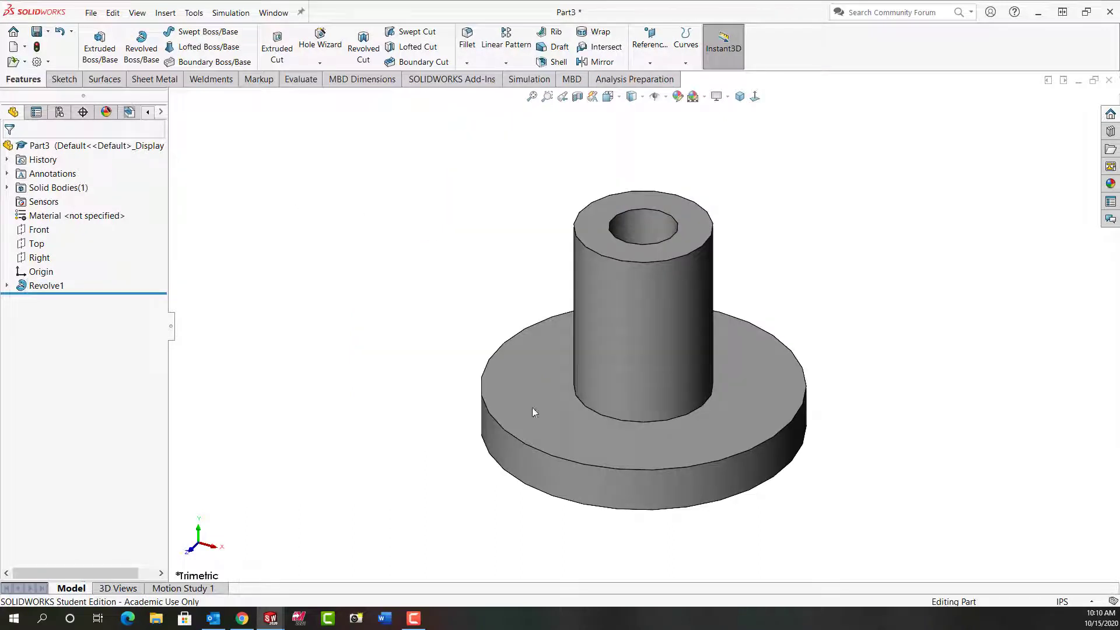
pyautogui.click(585, 446)
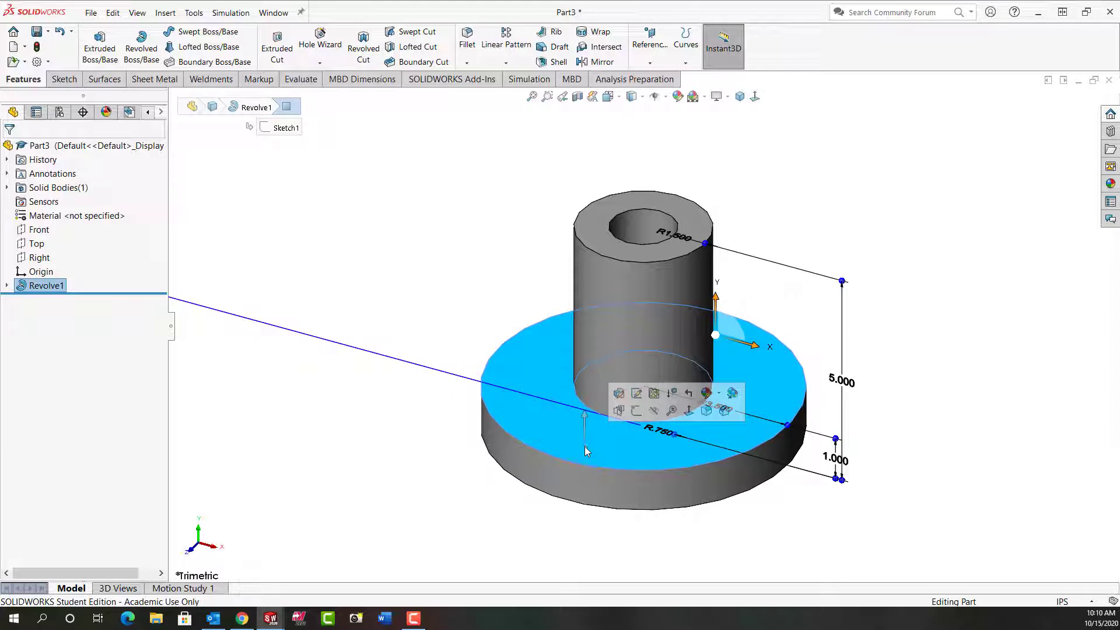
pyautogui.click(634, 411)
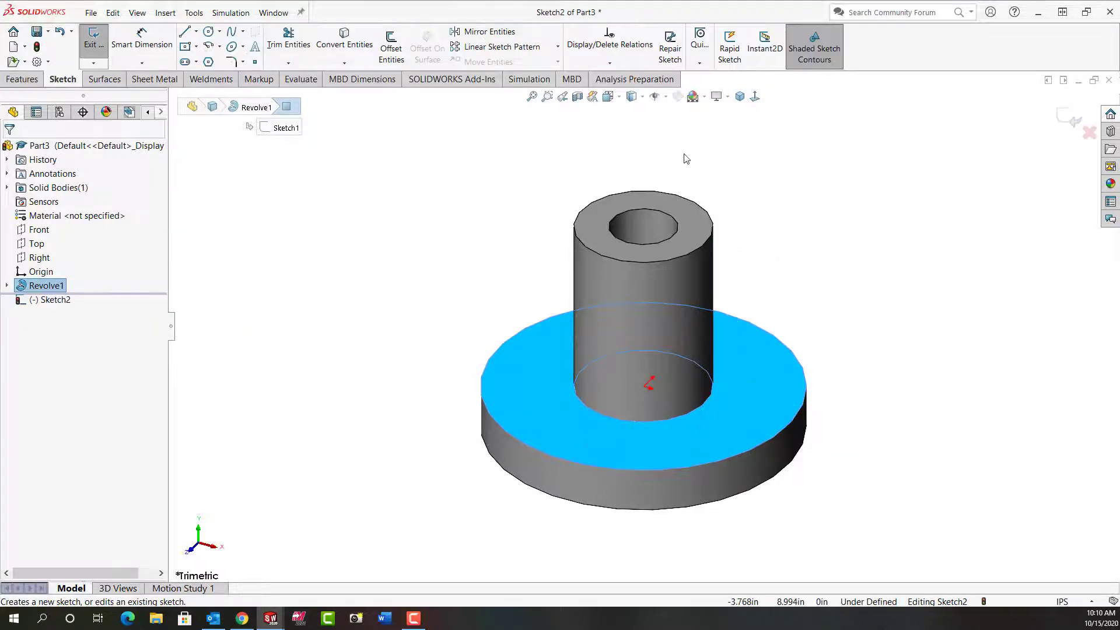
pyautogui.click(755, 97)
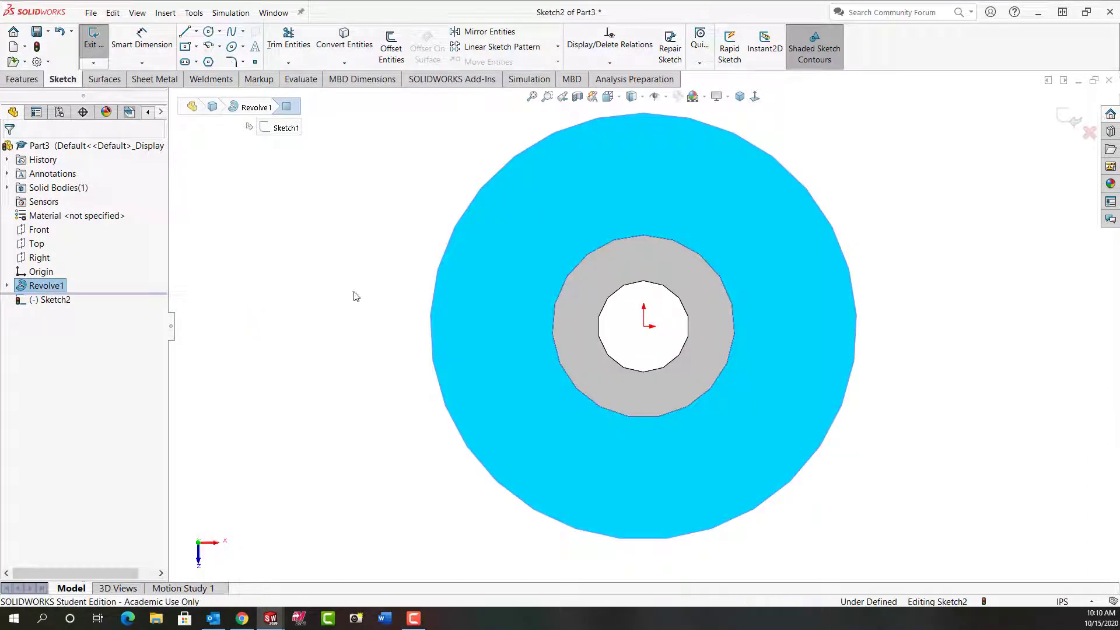
pyautogui.click(345, 40)
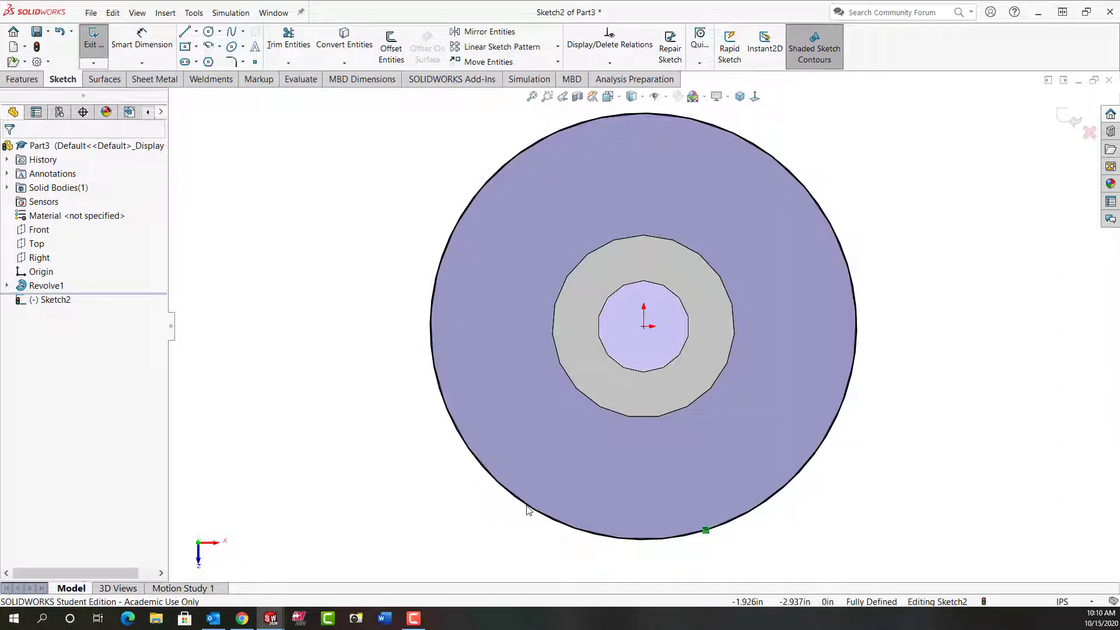
pyautogui.click(344, 41)
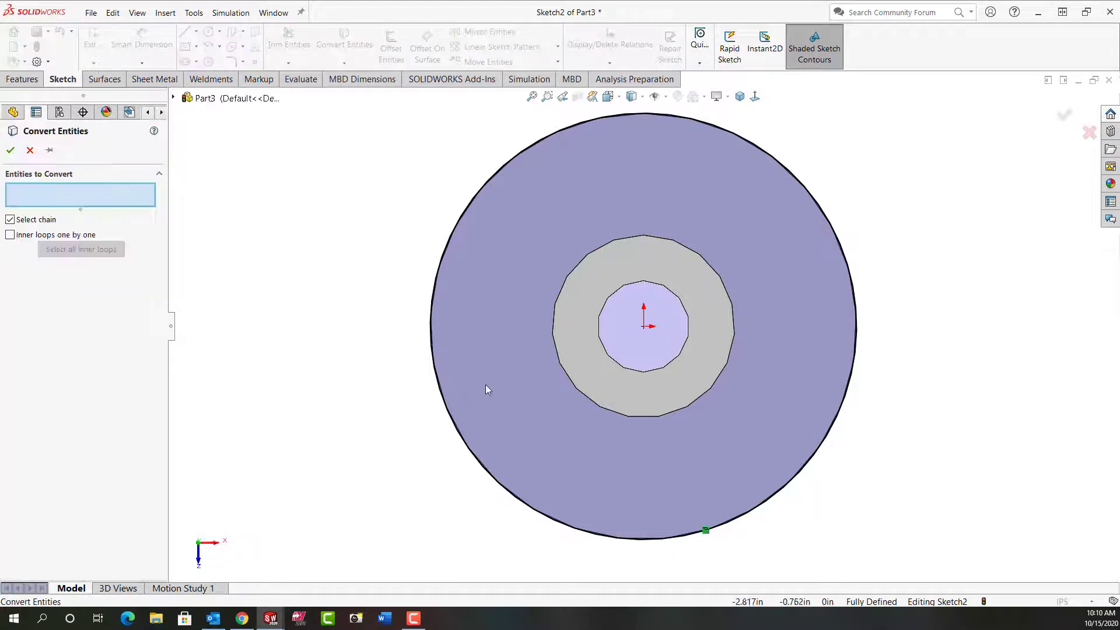
pyautogui.click(642, 416)
pyautogui.rightClick(641, 415)
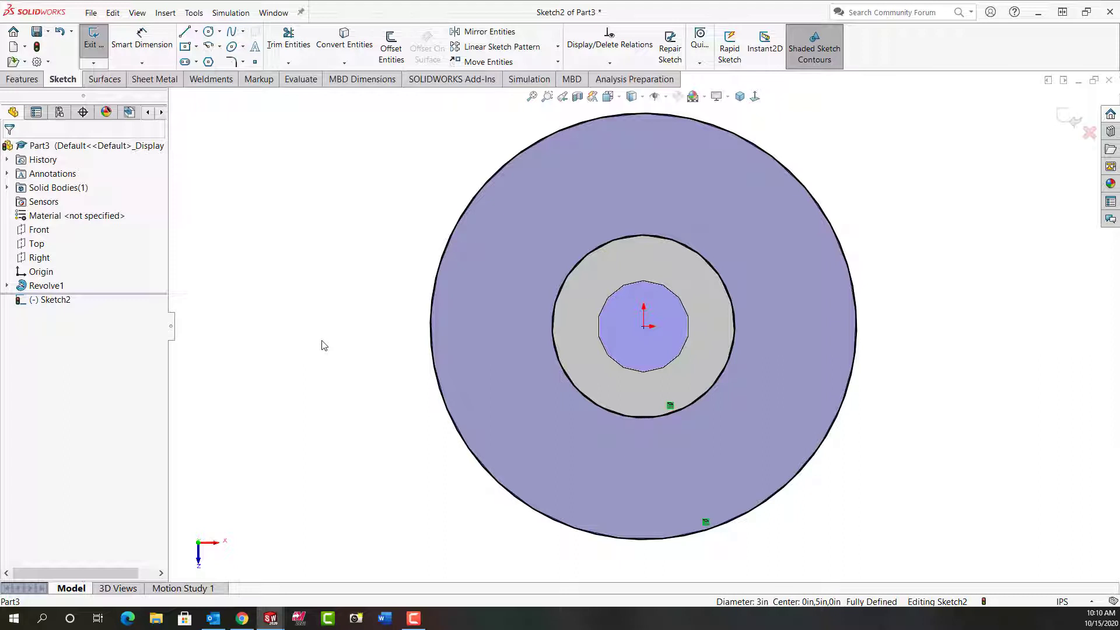
# - Draw a vertical line from the origin down to the flange's outer circle and make it construction geometry
pyautogui.moveTo(324, 346); pyautogui.dragTo(259, 344, button='right')
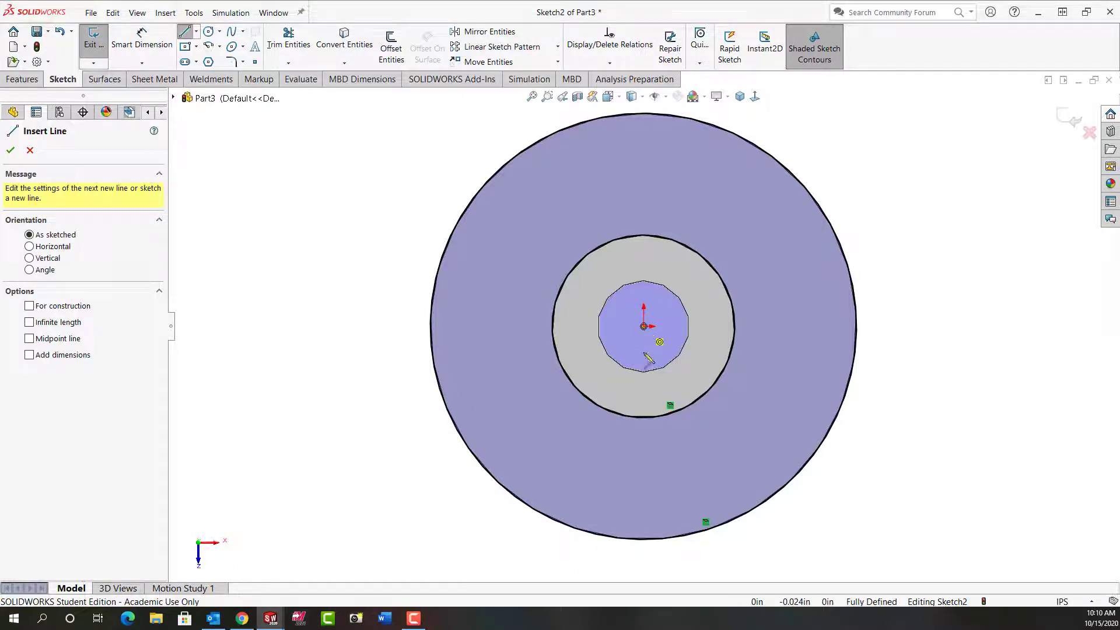
pyautogui.click(643, 326)
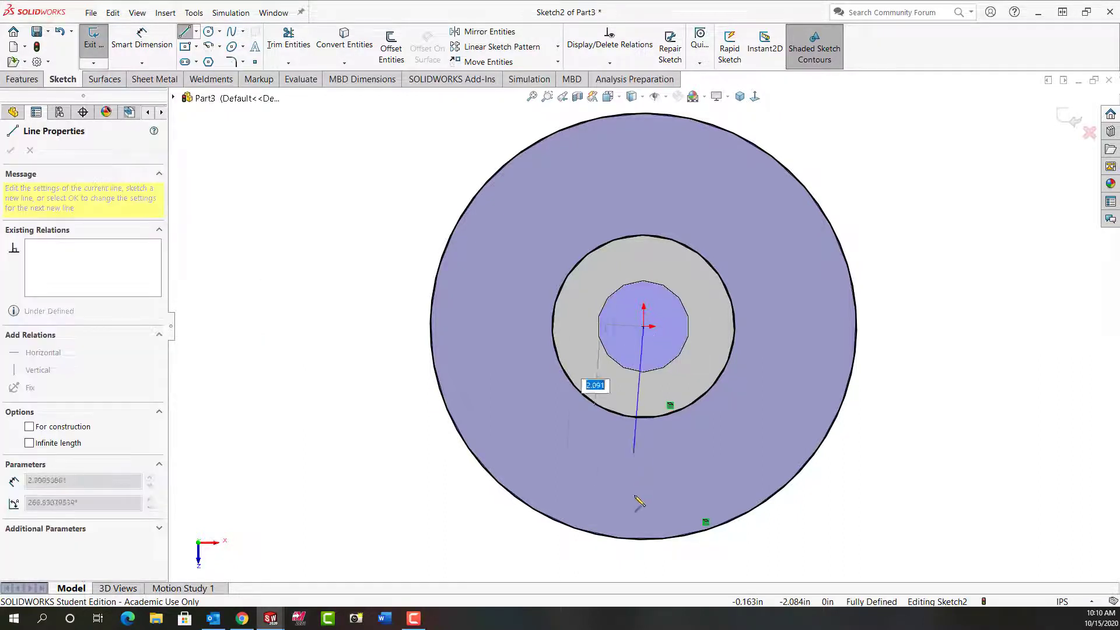
pyautogui.click(644, 539)
pyautogui.press('Escape')
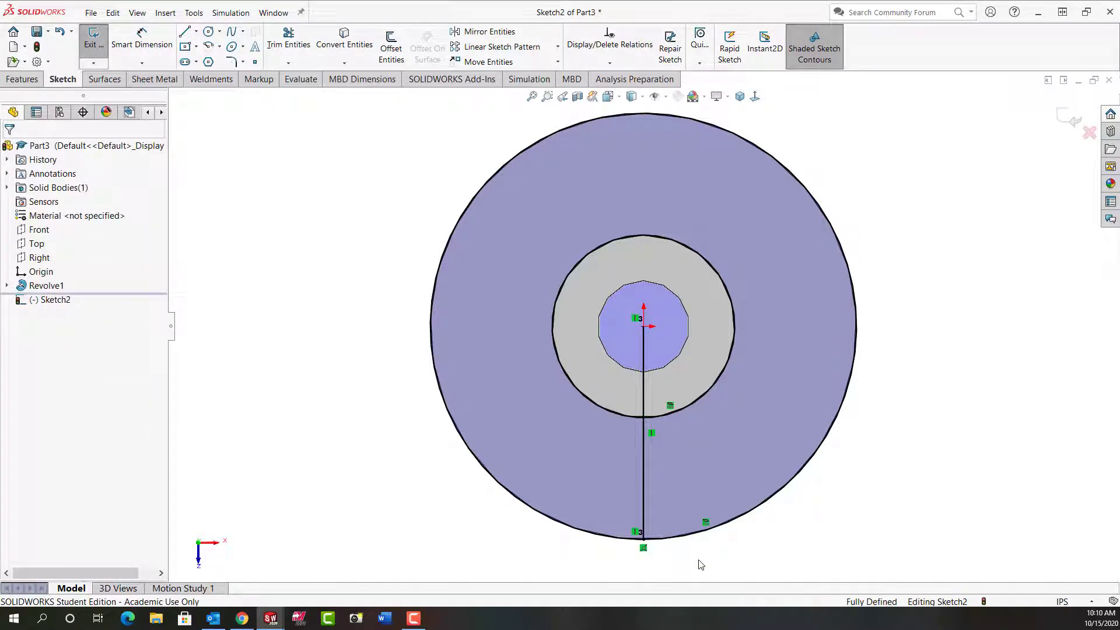
pyautogui.click(644, 488)
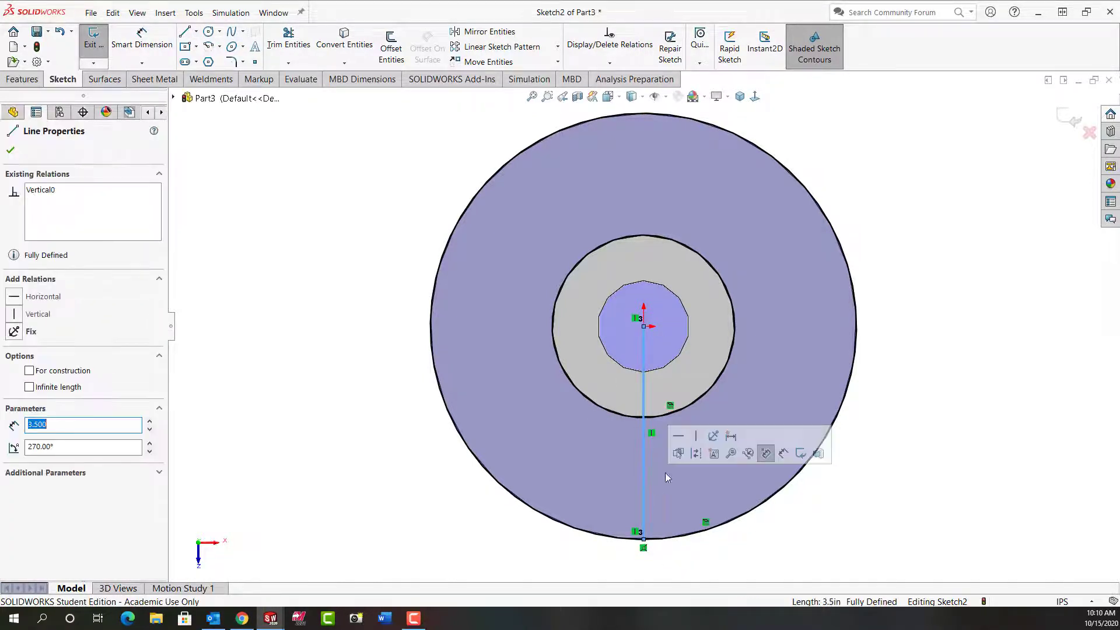
pyautogui.click(698, 453)
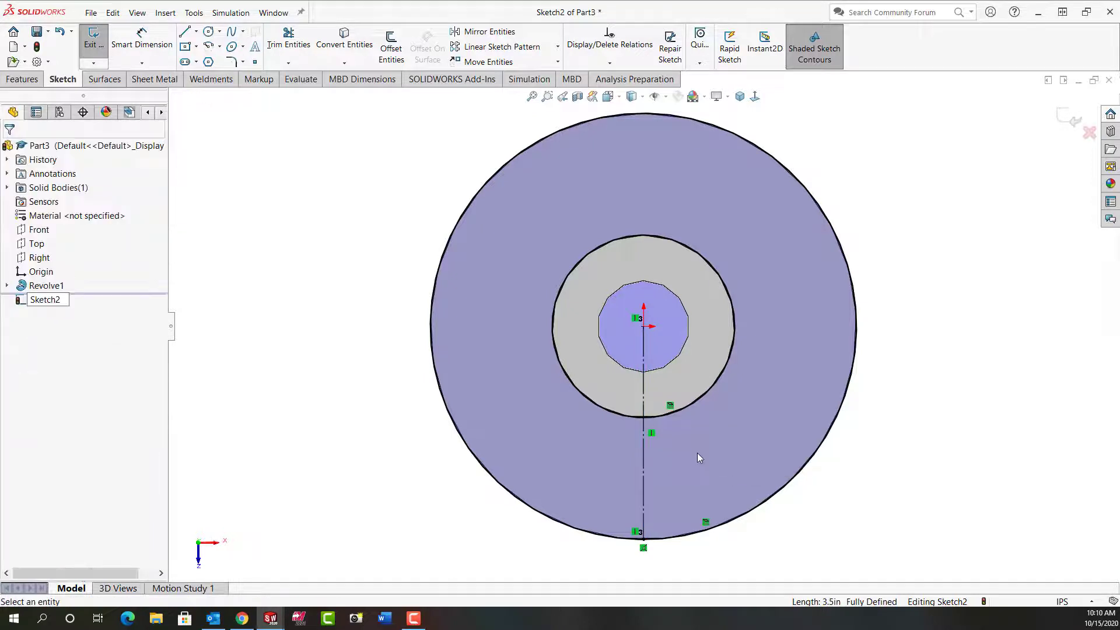
# - Offset the vertical construction line 0.5 in bi-directionally with dimensions added
pyautogui.click(642, 473)
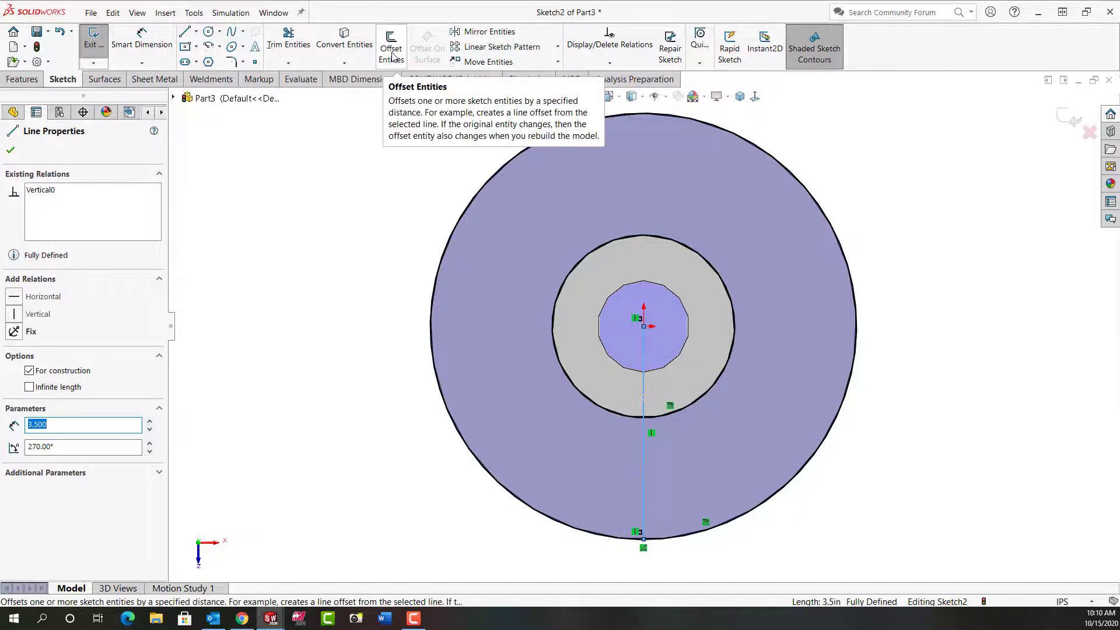
pyautogui.click(392, 53)
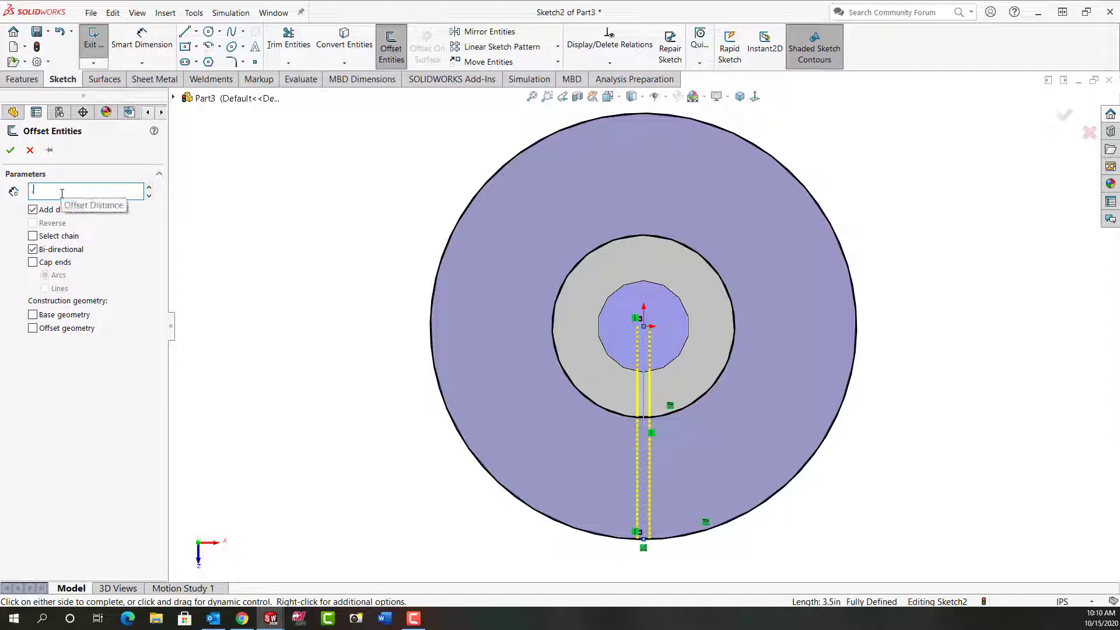
pyautogui.write('.5')
pyautogui.press('Return')
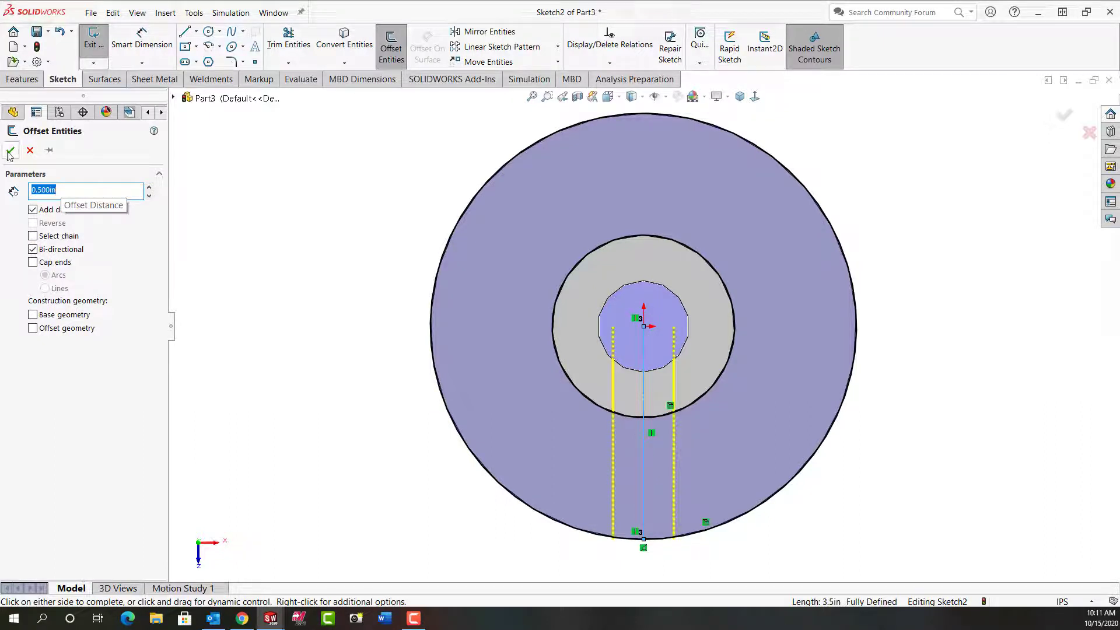
pyautogui.click(9, 151)
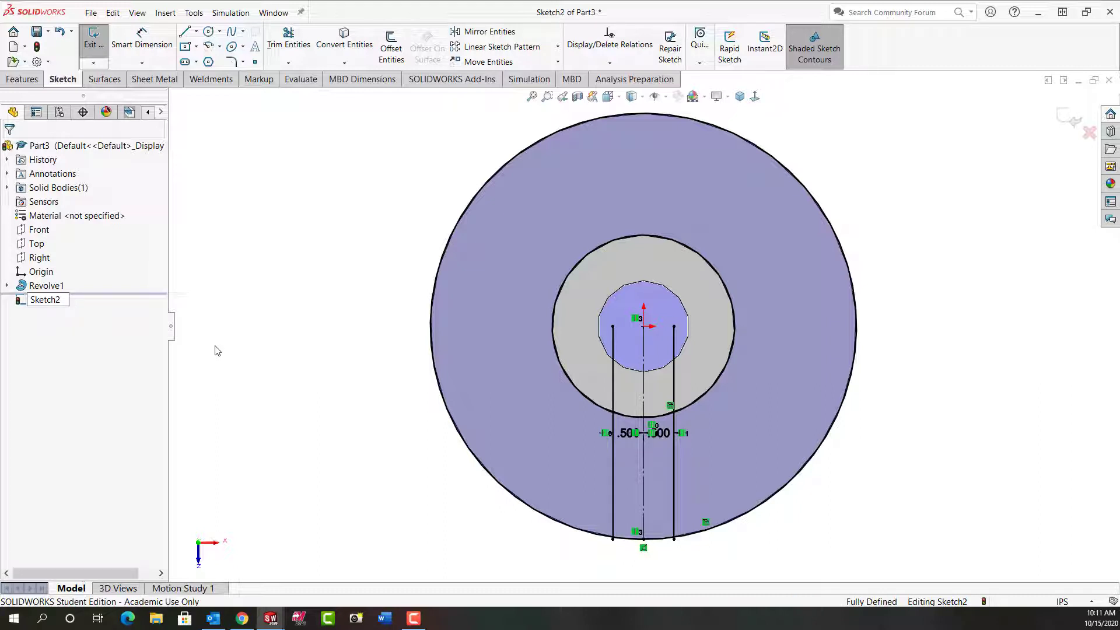
# - Trim the circles and offset lines to a closed slot profile between hub and flange rim, and exit the sketch
pyautogui.click(292, 50)
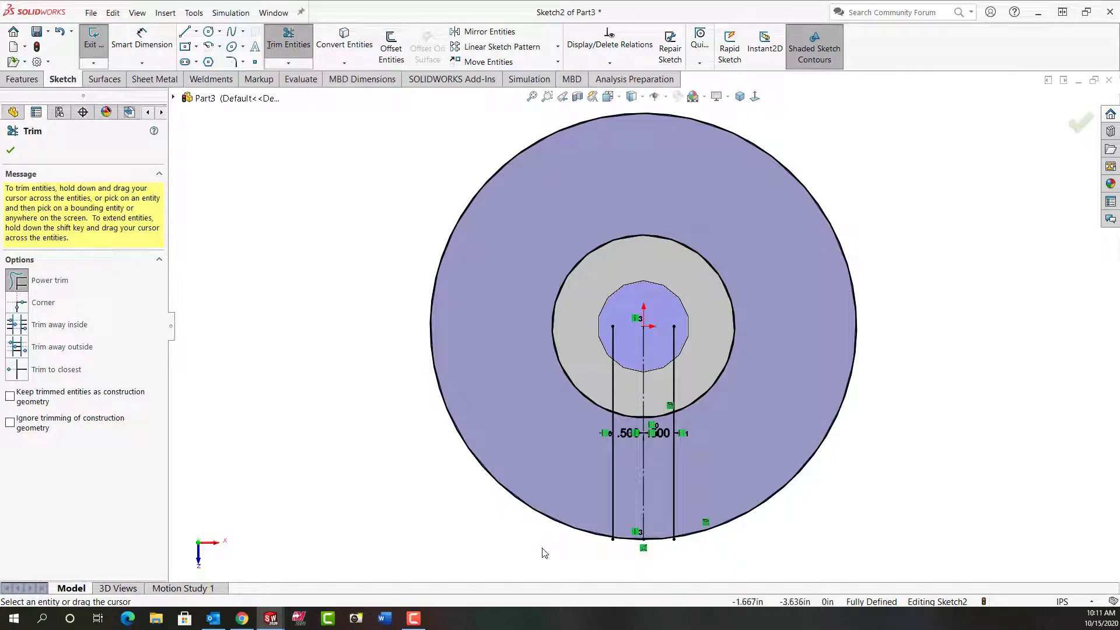
pyautogui.moveTo(542, 545); pyautogui.dragTo(552, 518)
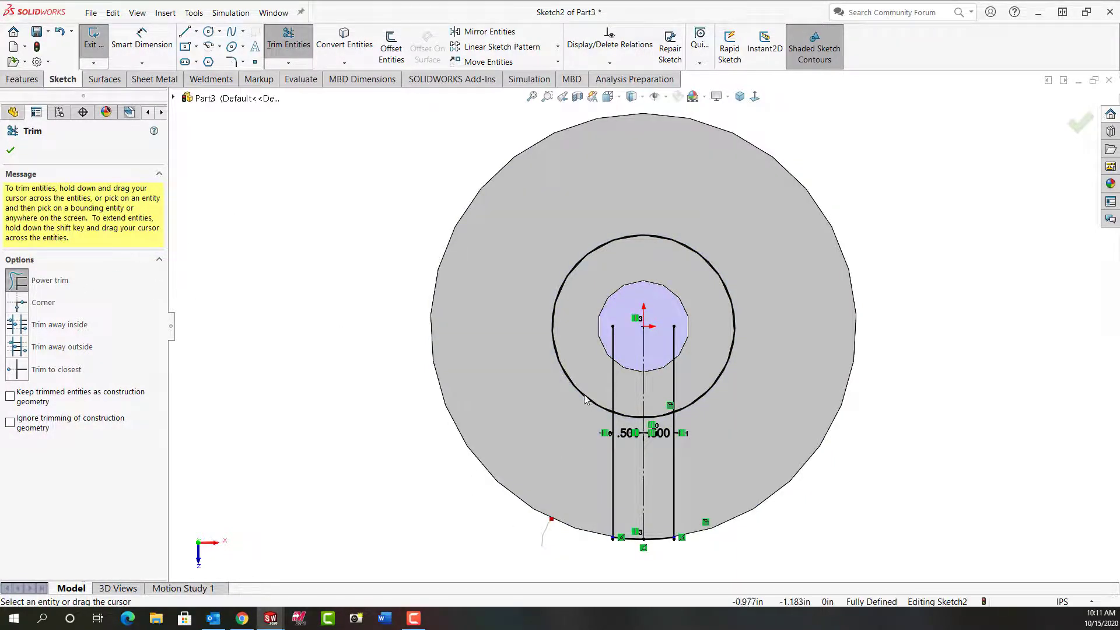
pyautogui.moveTo(607, 389); pyautogui.dragTo(621, 388)
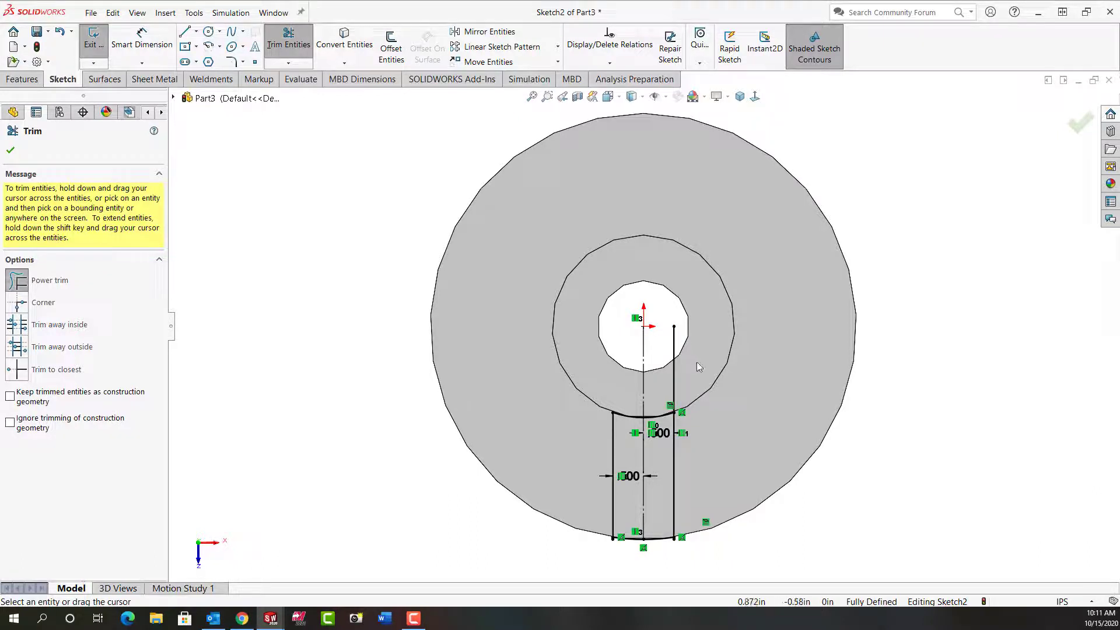
pyautogui.moveTo(705, 359); pyautogui.dragTo(668, 370)
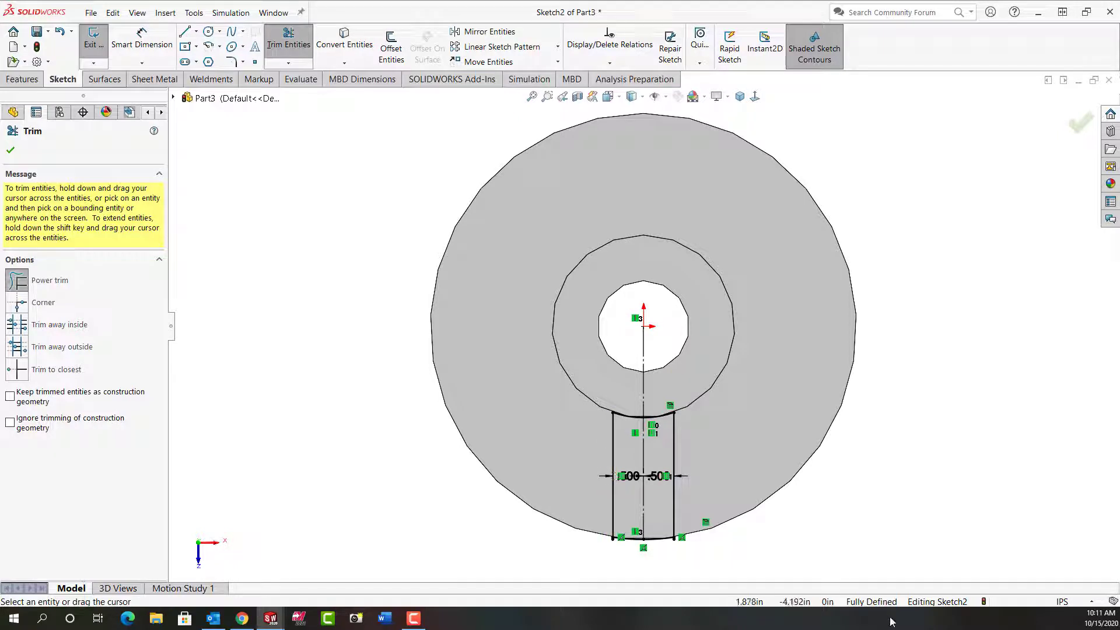
pyautogui.rightClick(911, 404)
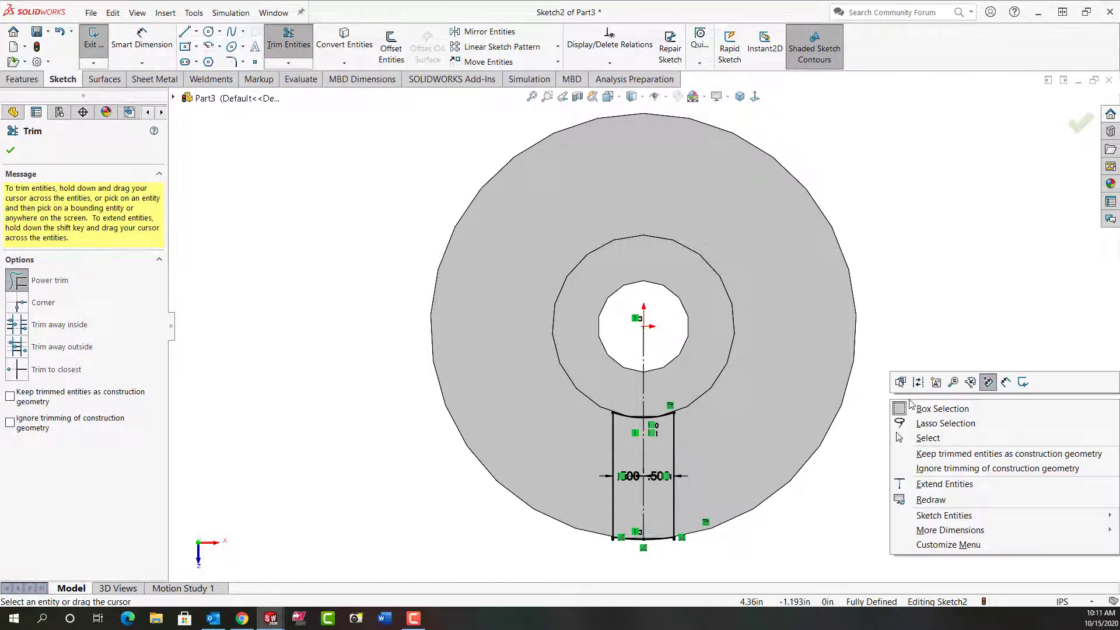
pyautogui.click(1027, 386)
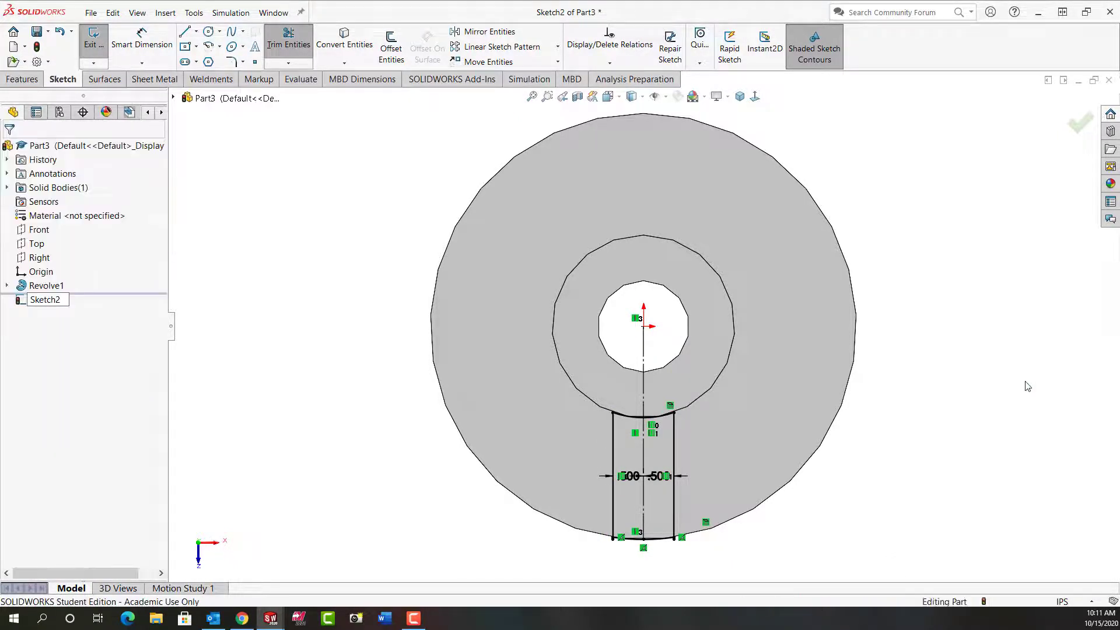
# - Start a sketch on the hub's top face and convert its outer edge and bore edge into sketch circles
pyautogui.click(702, 373)
pyautogui.click(752, 340)
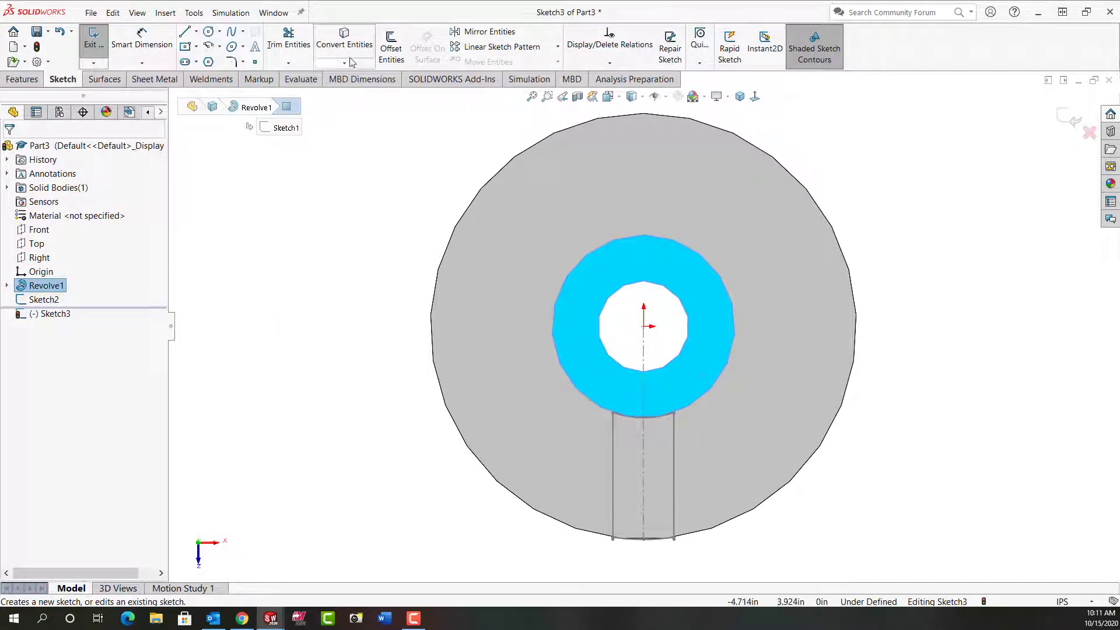
pyautogui.click(343, 40)
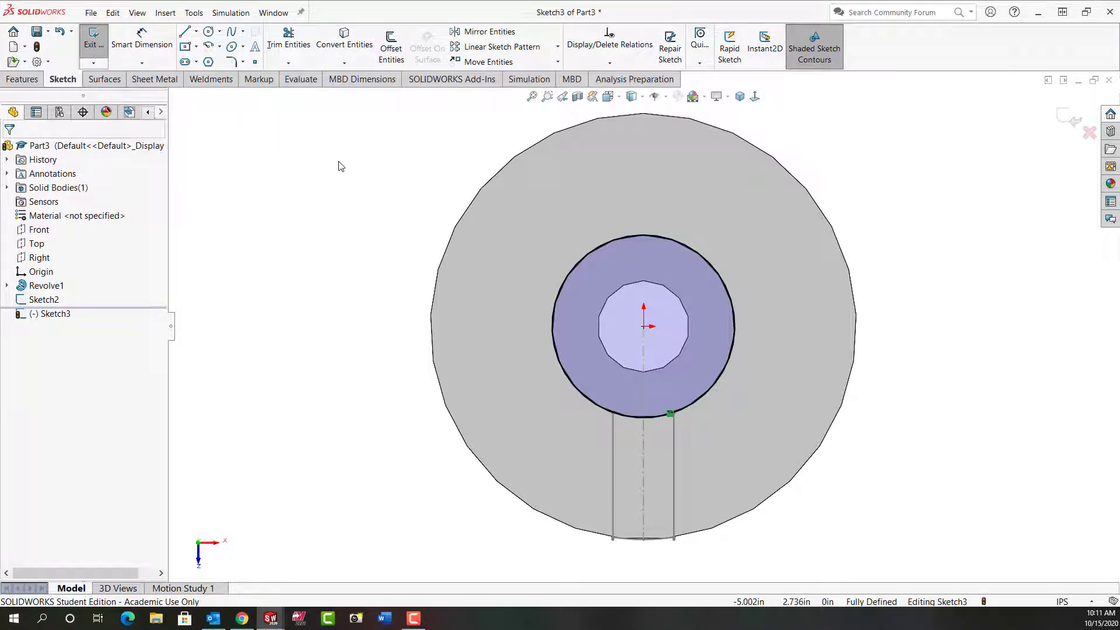
pyautogui.click(337, 48)
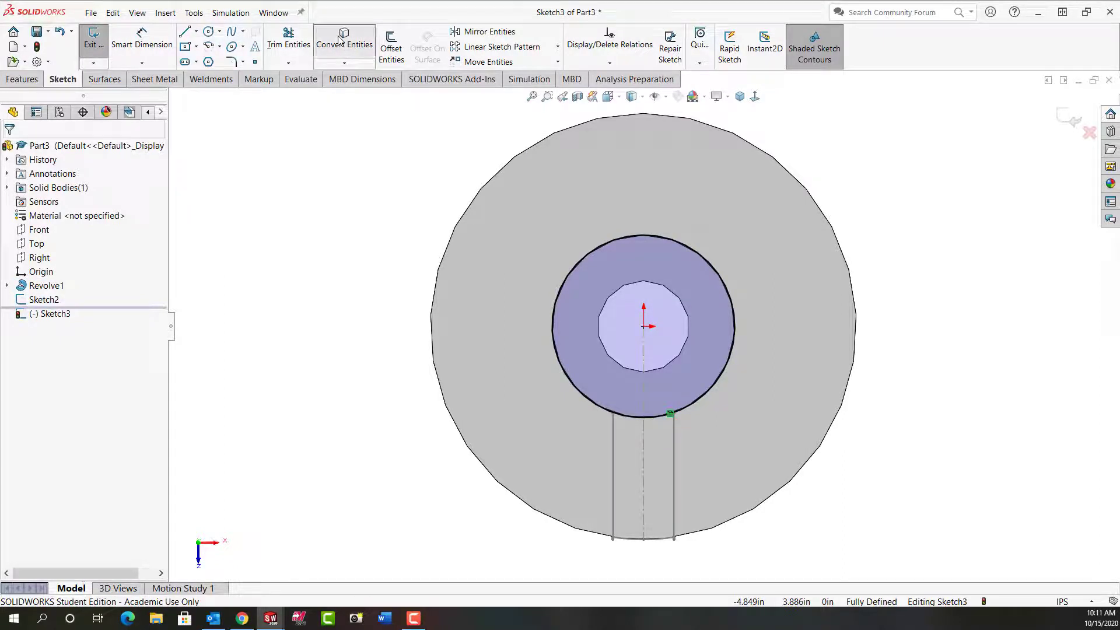
pyautogui.click(619, 293)
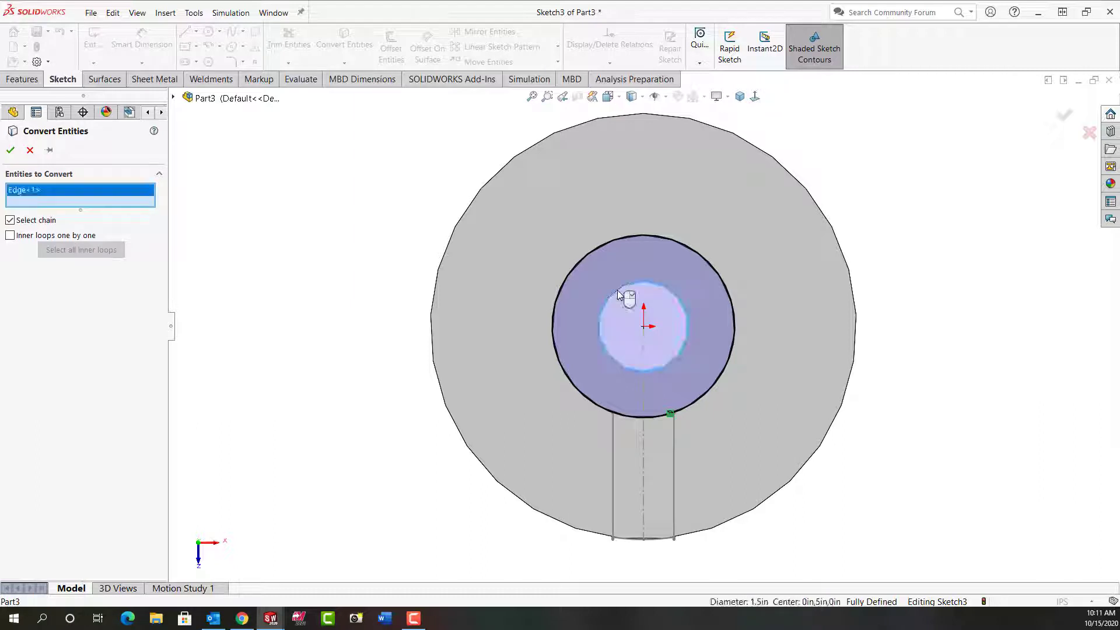
pyautogui.rightClick(617, 290)
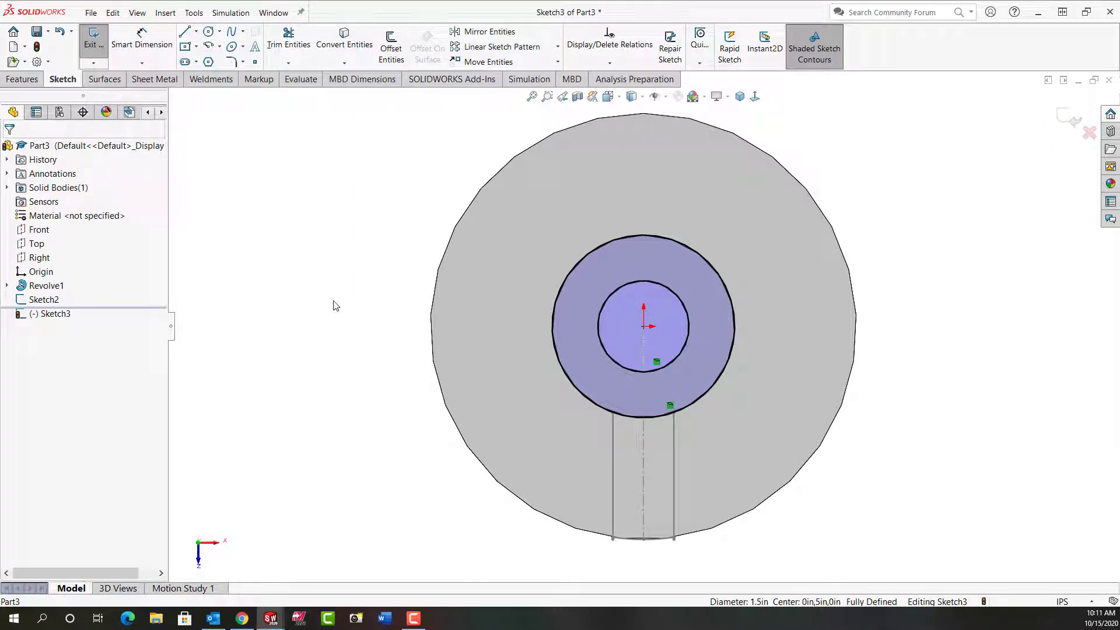
# - Draw two vertical lines from the slot profile's inner corners on the hub's outer circle up to the bore circle
pyautogui.moveTo(334, 301); pyautogui.dragTo(268, 303, button='right')
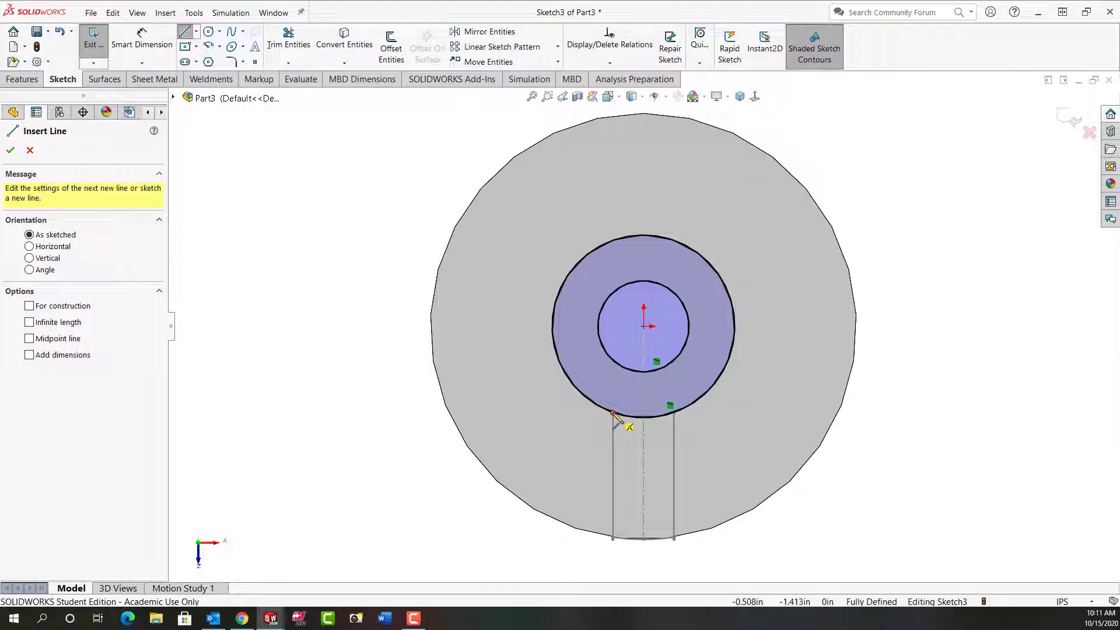
pyautogui.click(613, 413)
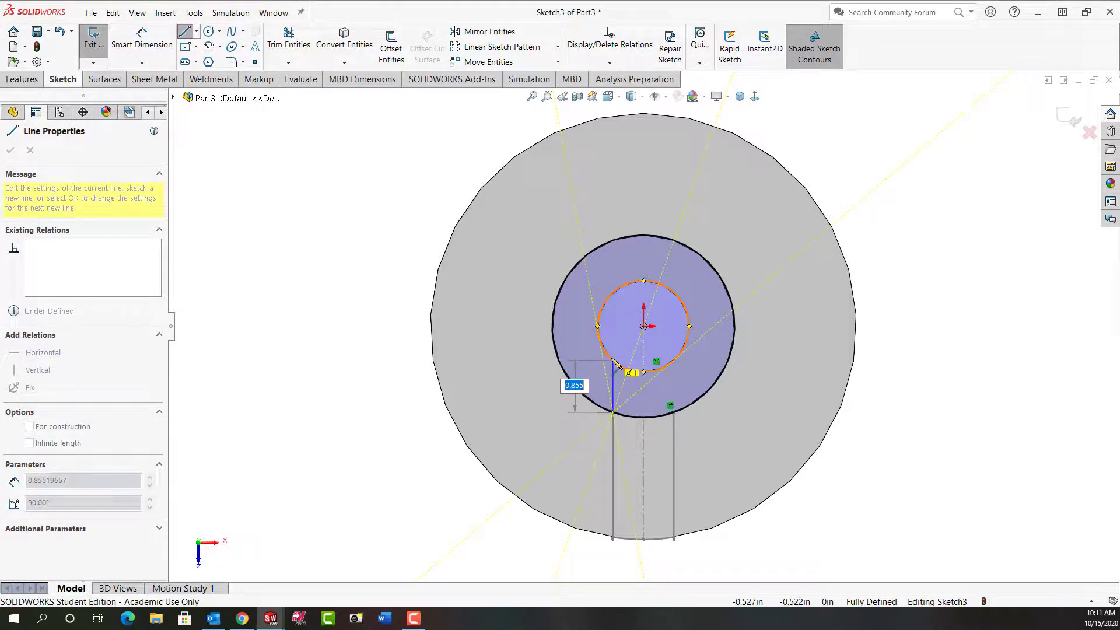
pyautogui.click(614, 362)
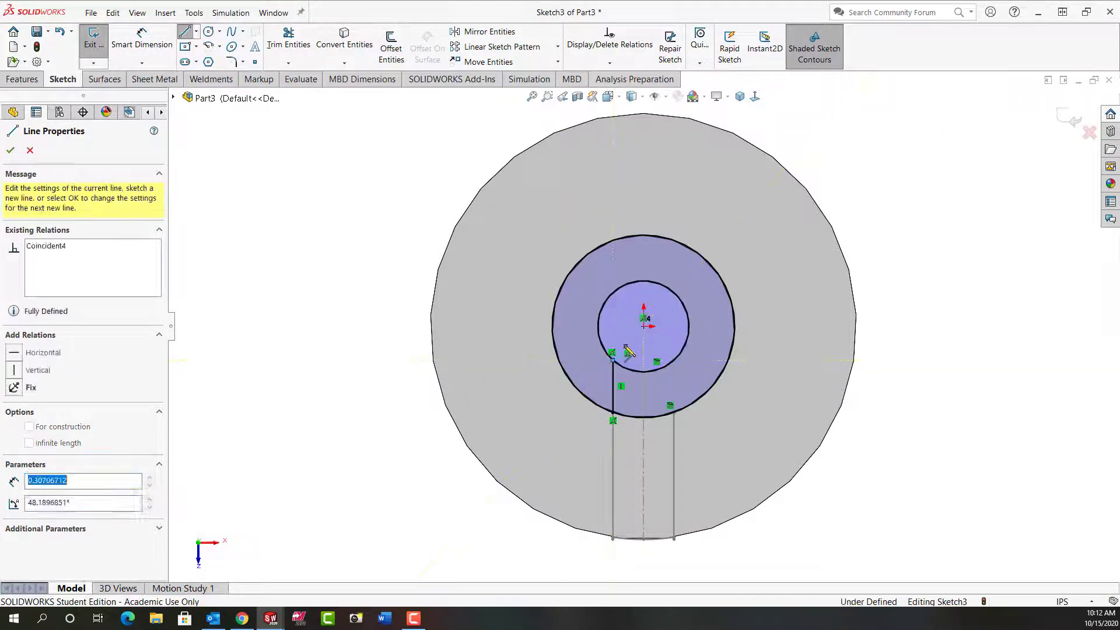
pyautogui.doubleClick(617, 361)
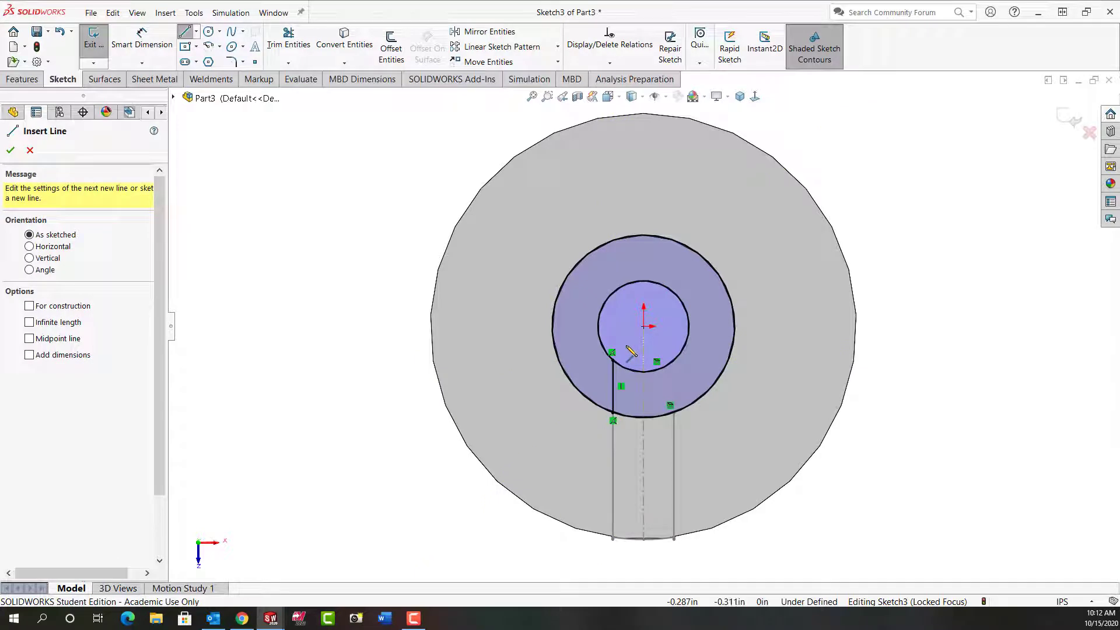
pyautogui.click(674, 413)
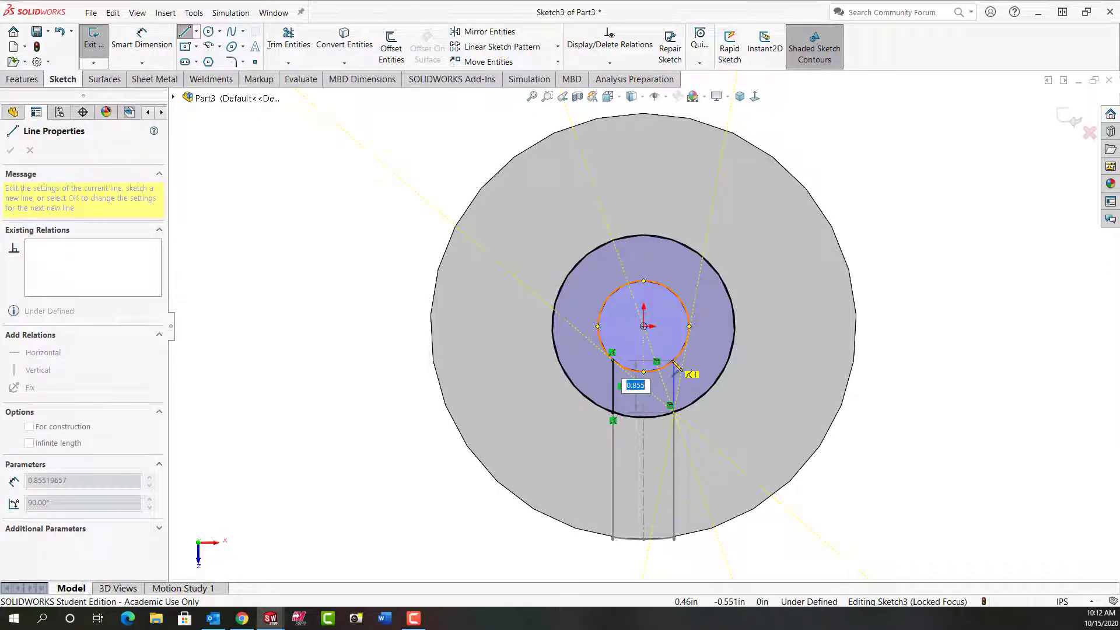
pyautogui.click(674, 362)
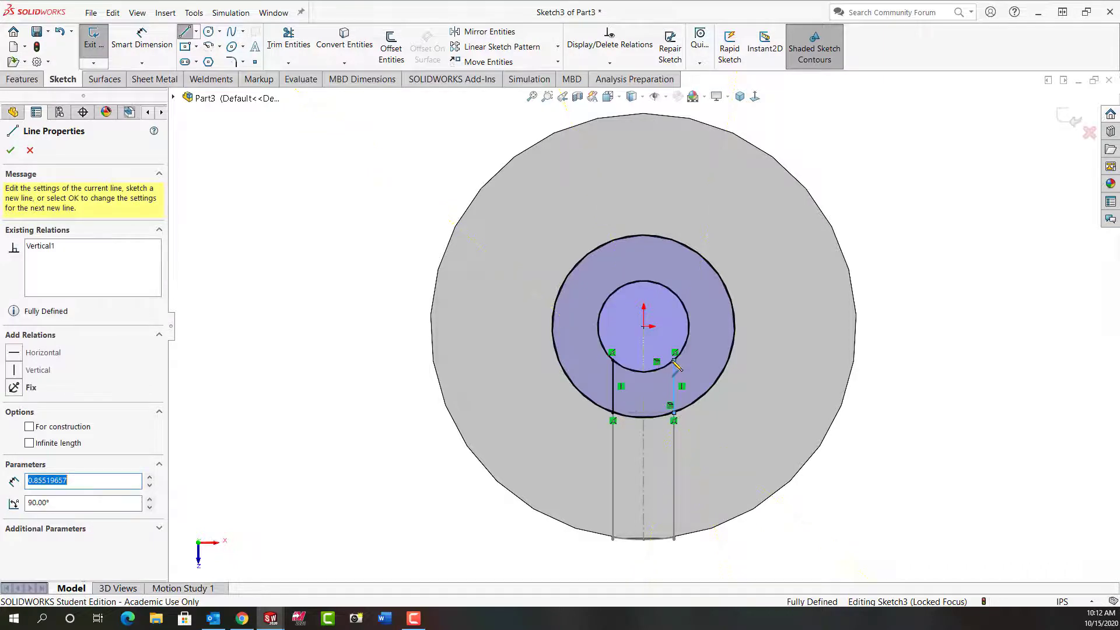
pyautogui.press('Escape')
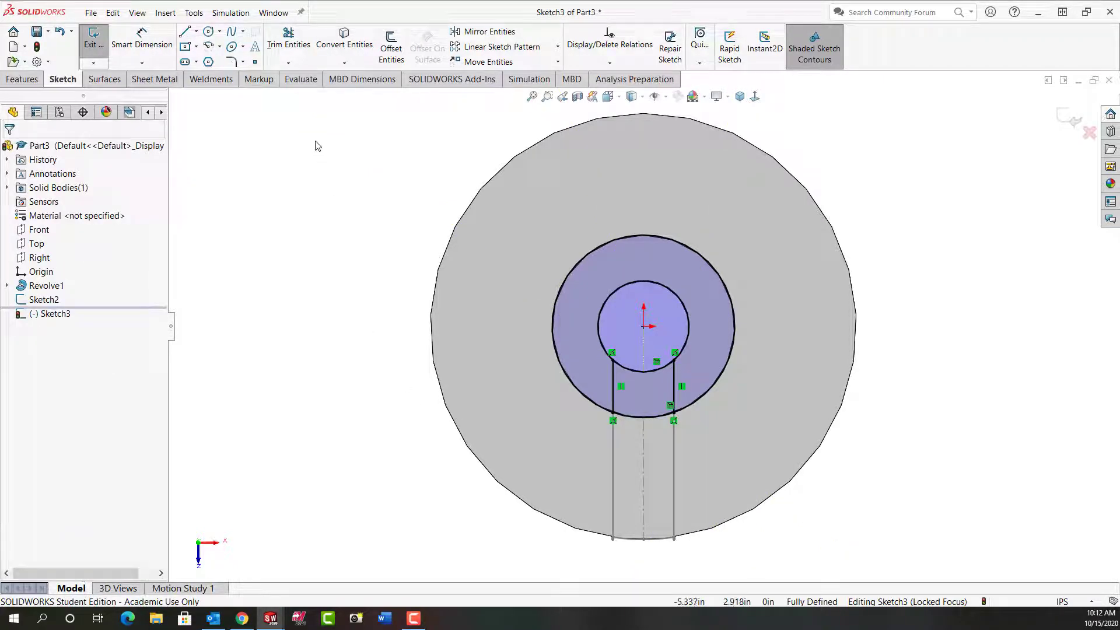
# - Trim both circles outside the two vertical lines to a closed profile on the hub top, and exit the sketch
pyautogui.click(289, 41)
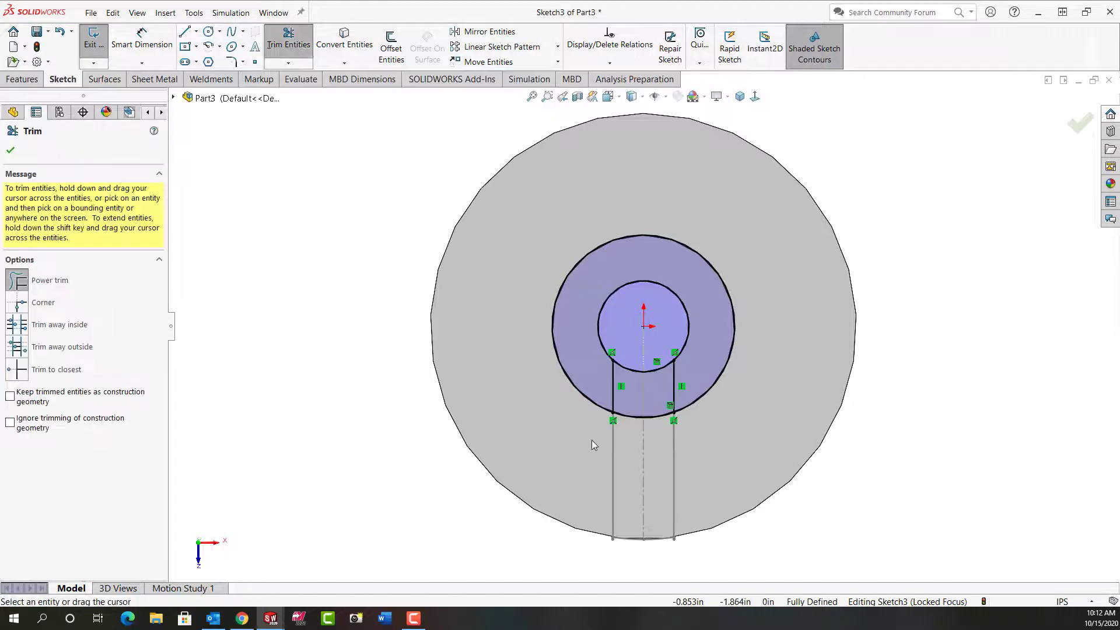
pyautogui.moveTo(580, 429); pyautogui.dragTo(607, 342)
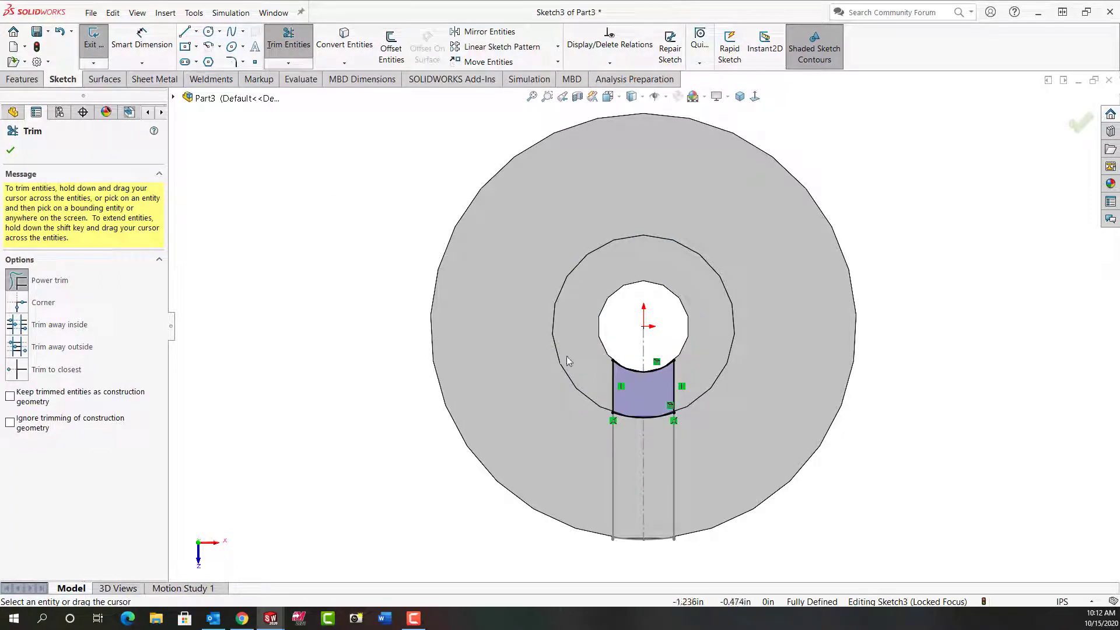
pyautogui.rightClick(325, 343)
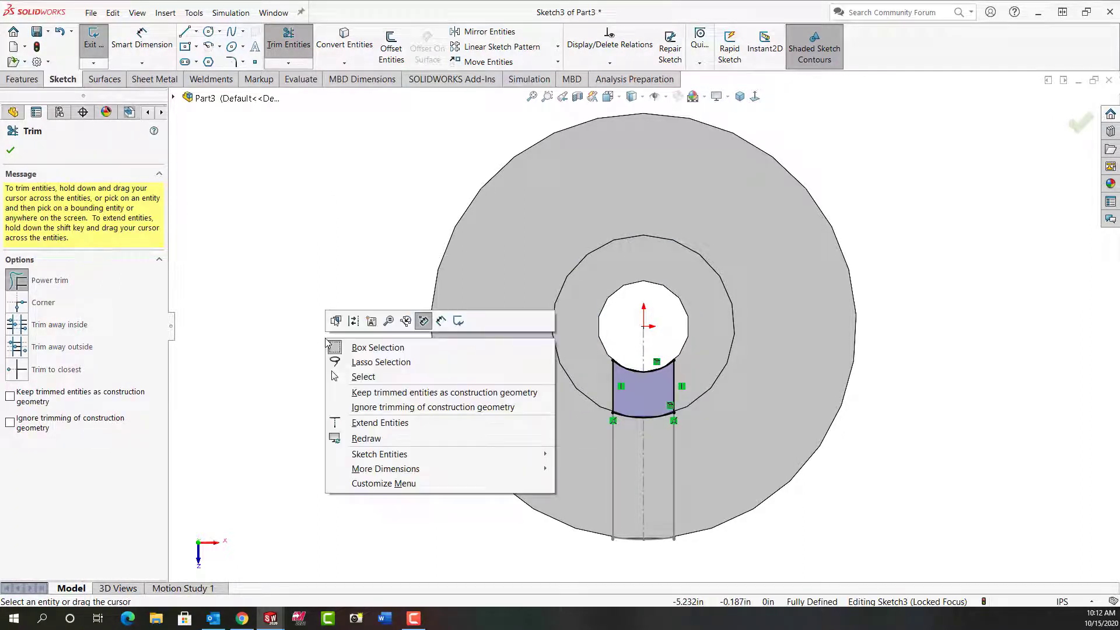
pyautogui.click(456, 320)
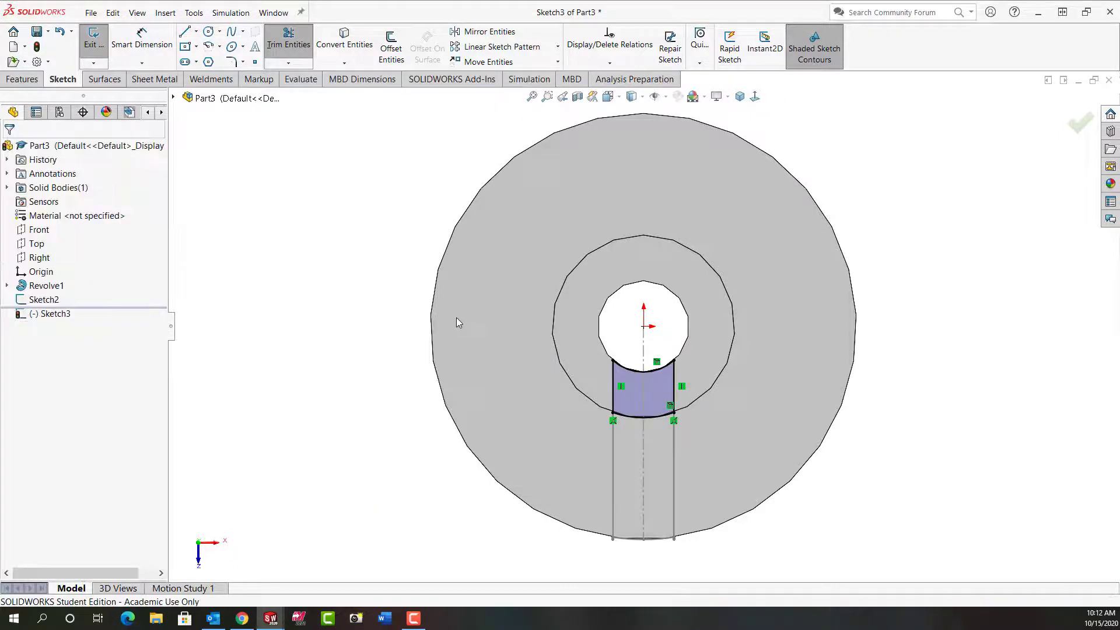
pyautogui.hotkey('ctrl', '7')
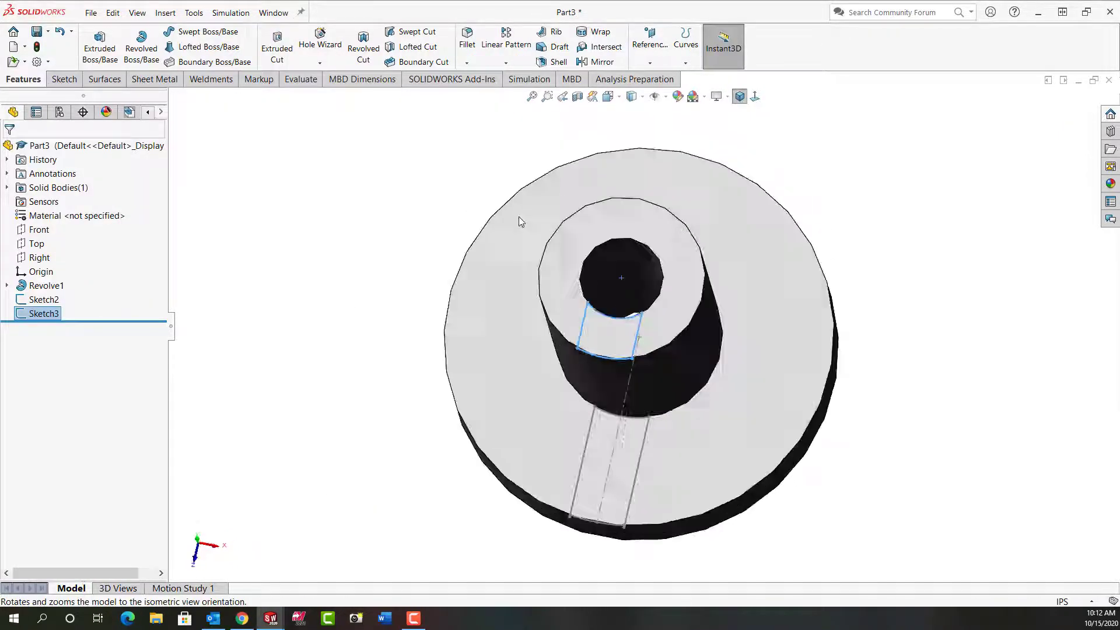
pyautogui.click(53, 305)
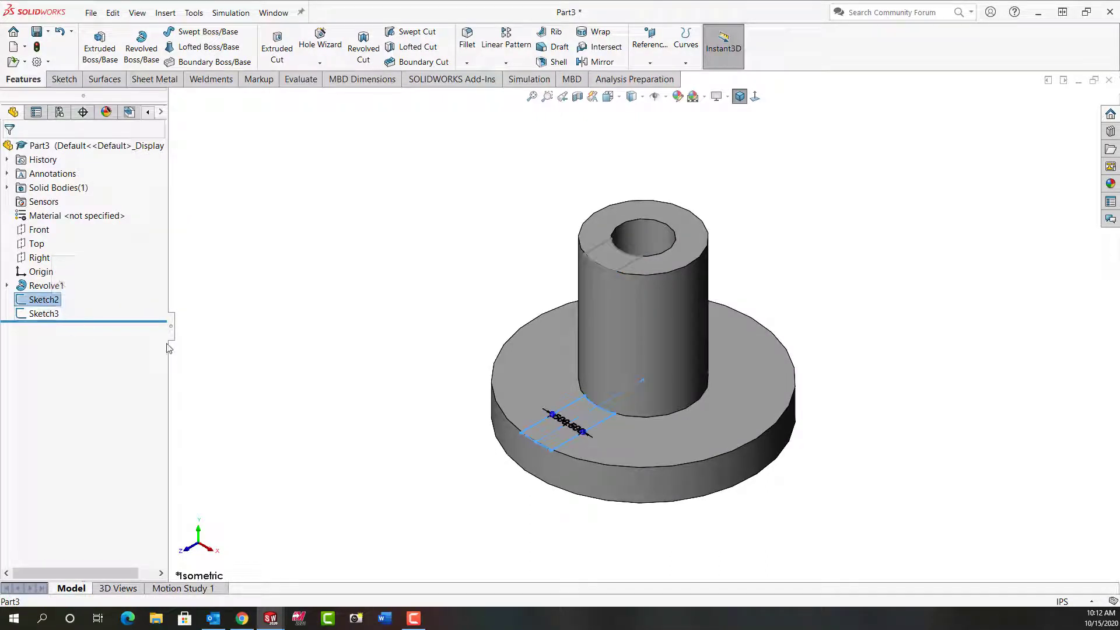
pyautogui.click(294, 352)
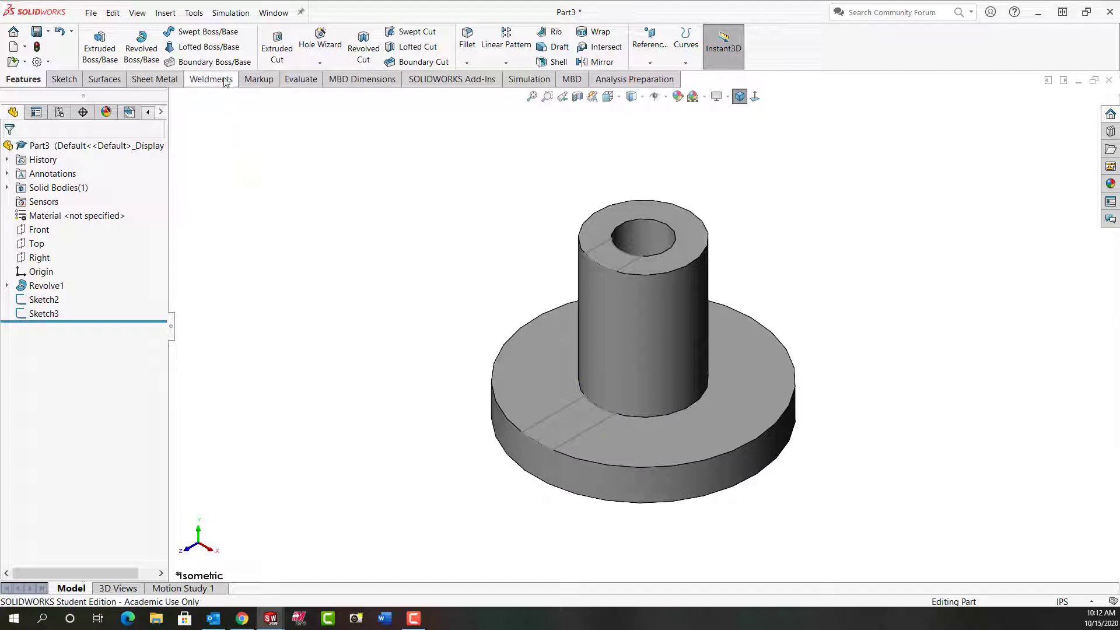
# - Start a Lofted Boss/Base and use the SelectionManager to select the flange slot region as its first profile
pyautogui.click(210, 50)
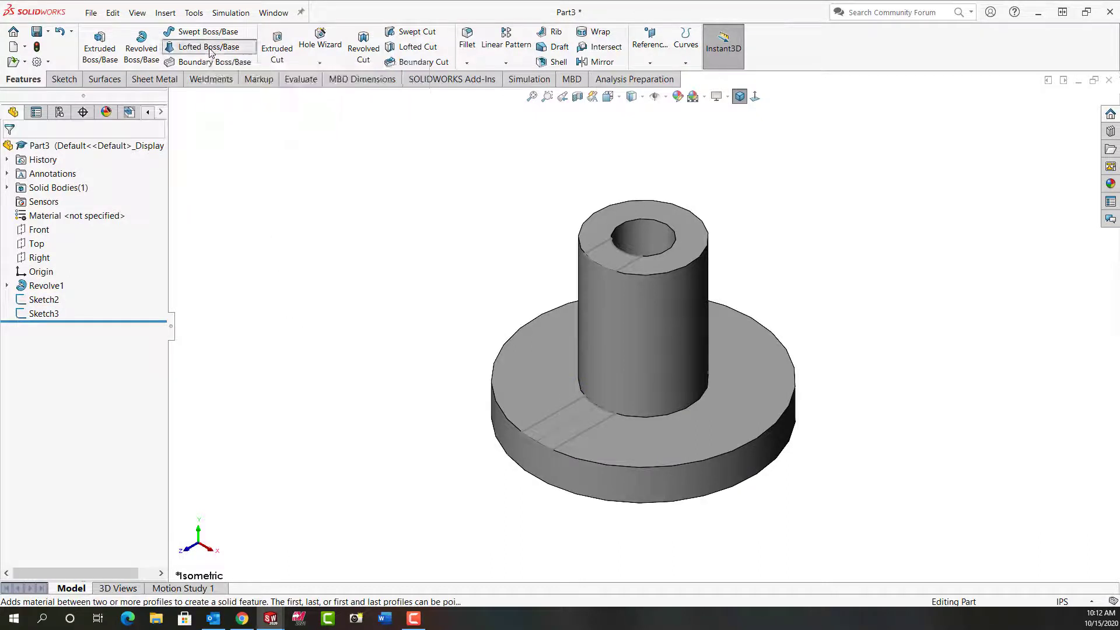
pyautogui.rightClick(286, 198)
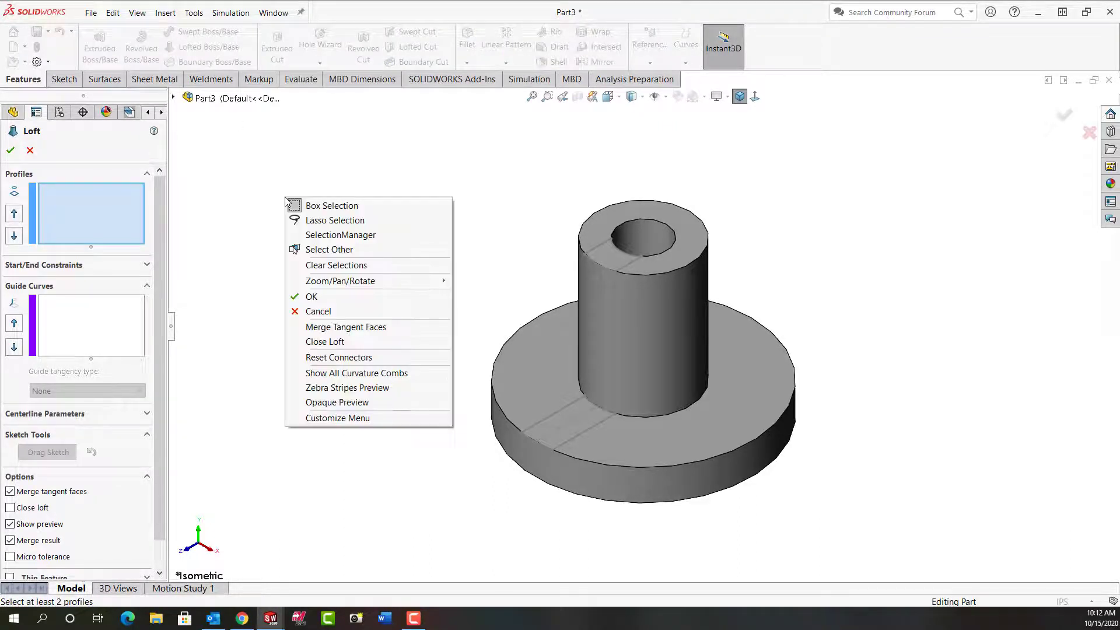
pyautogui.click(323, 235)
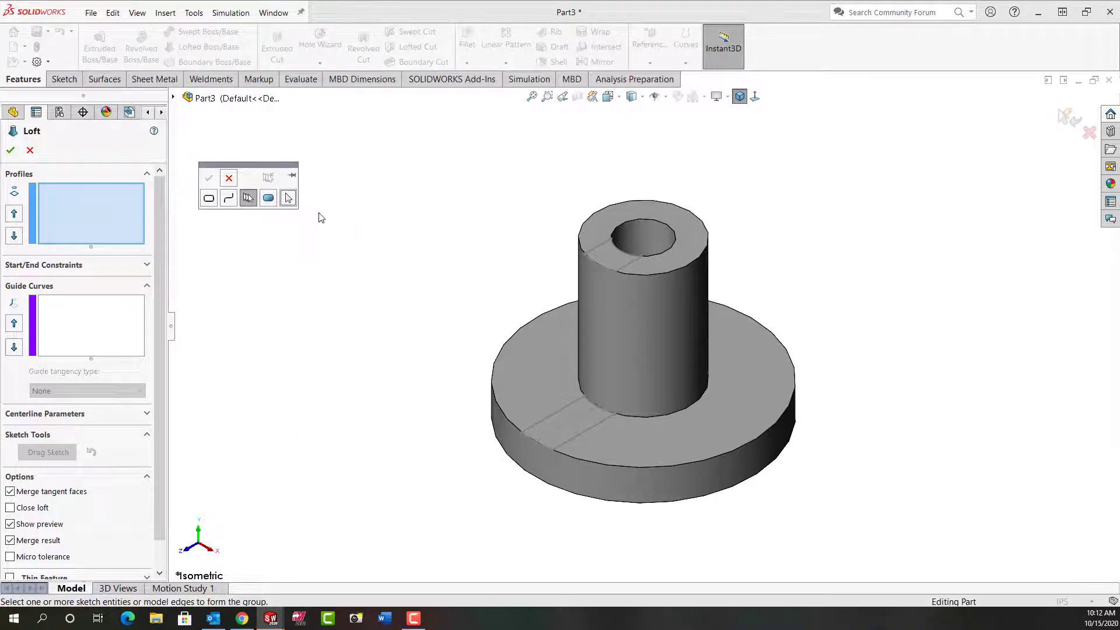
pyautogui.click(256, 202)
pyautogui.click(269, 202)
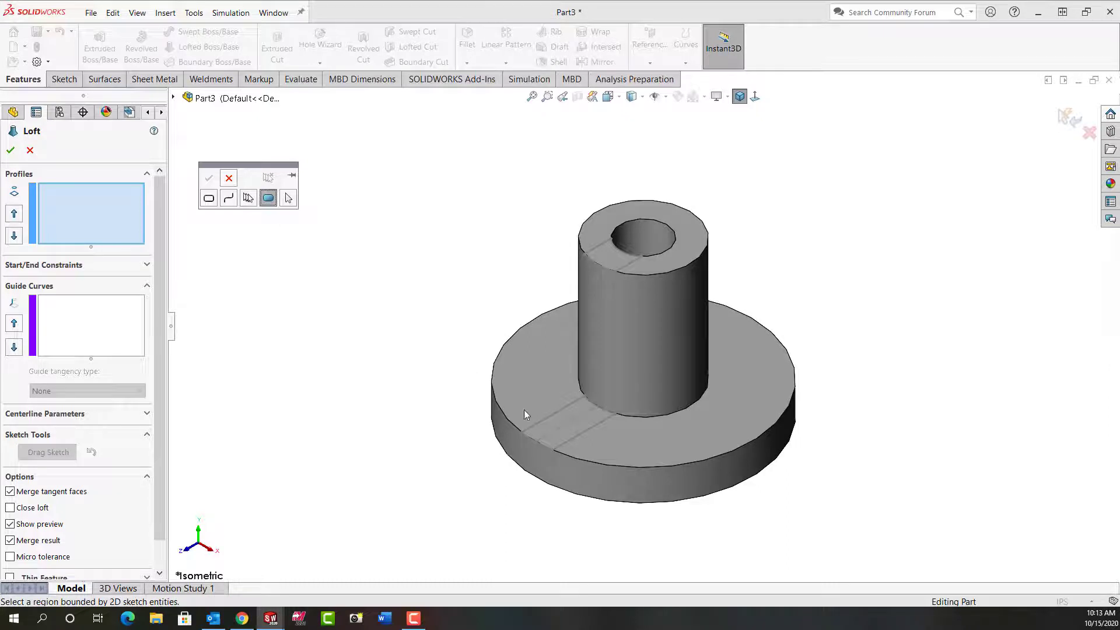
pyautogui.click(575, 413)
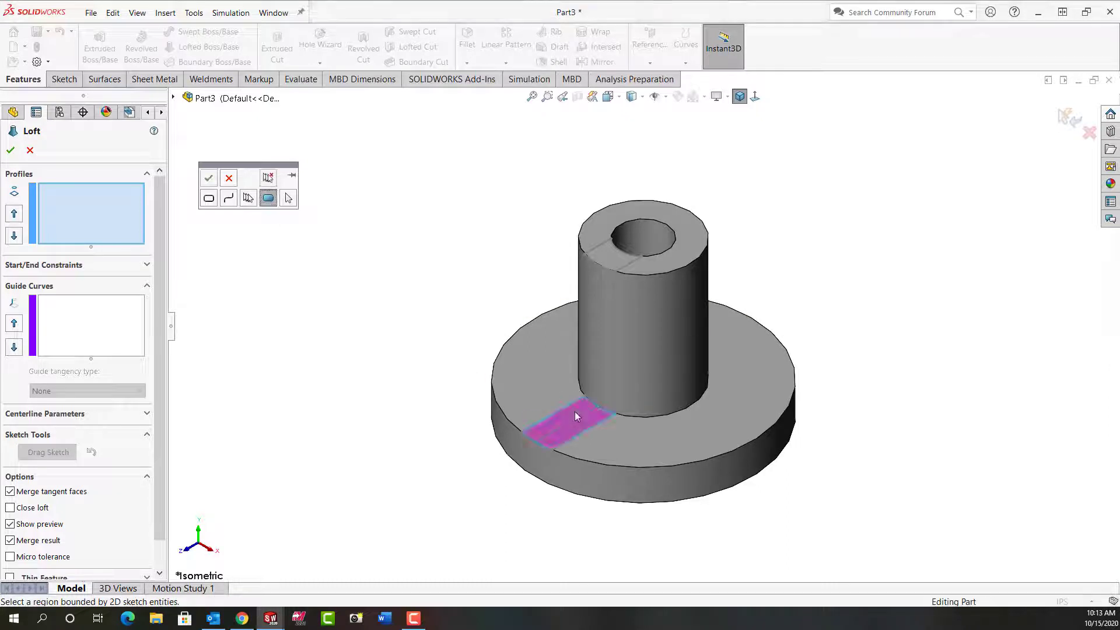
pyautogui.rightClick(575, 415)
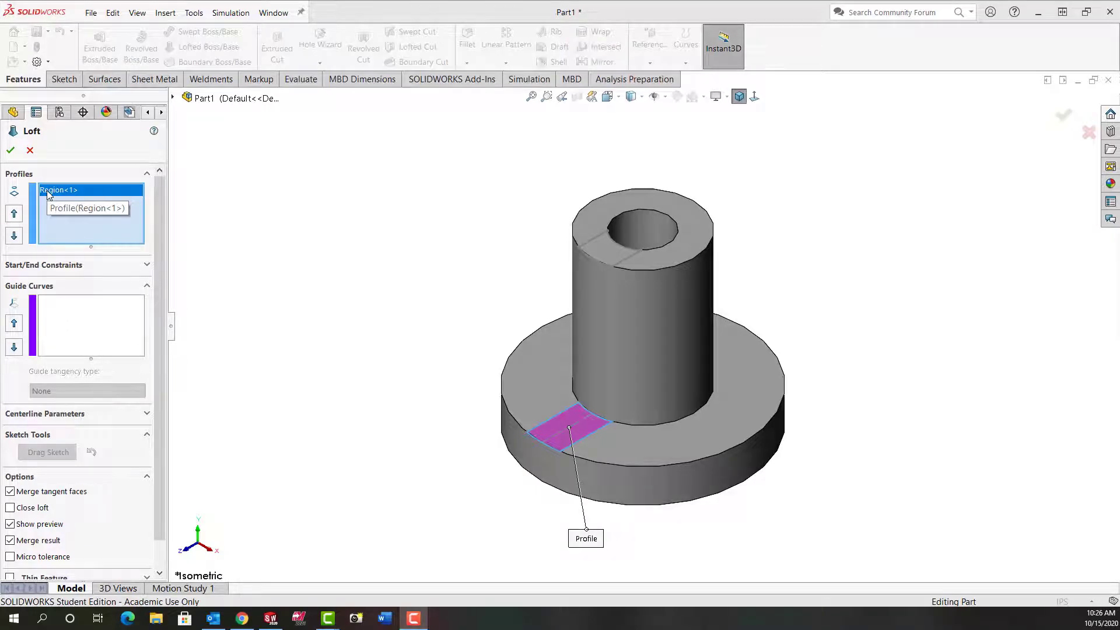
# - Add the closed sketch outline on the hub's top face as the second loft profile, using SelectionManager group selection
pyautogui.rightClick(317, 261)
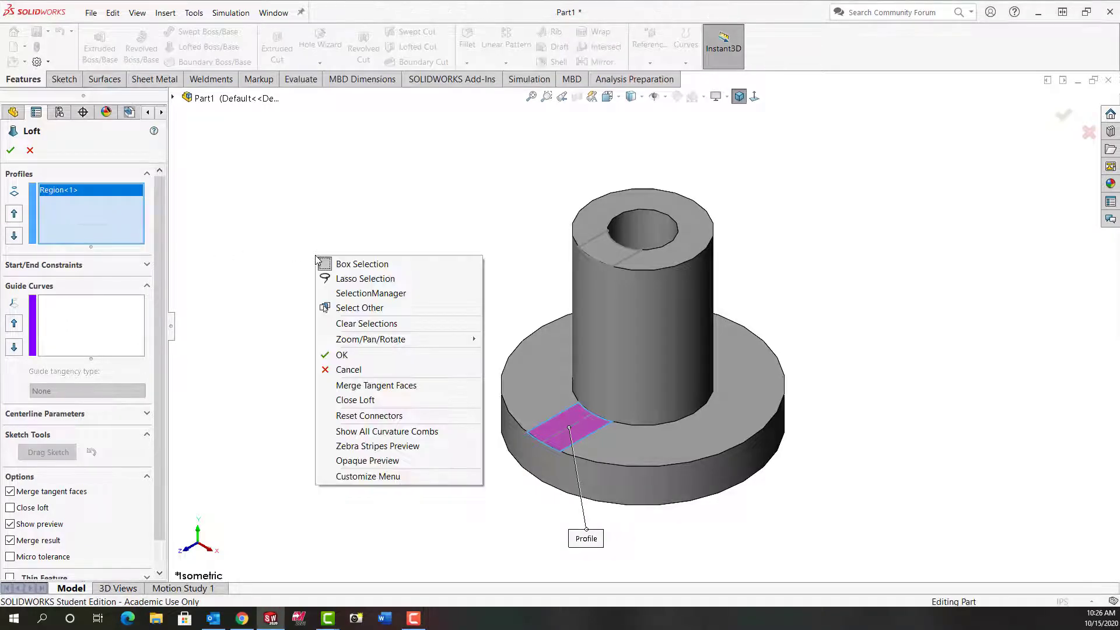
pyautogui.click(354, 294)
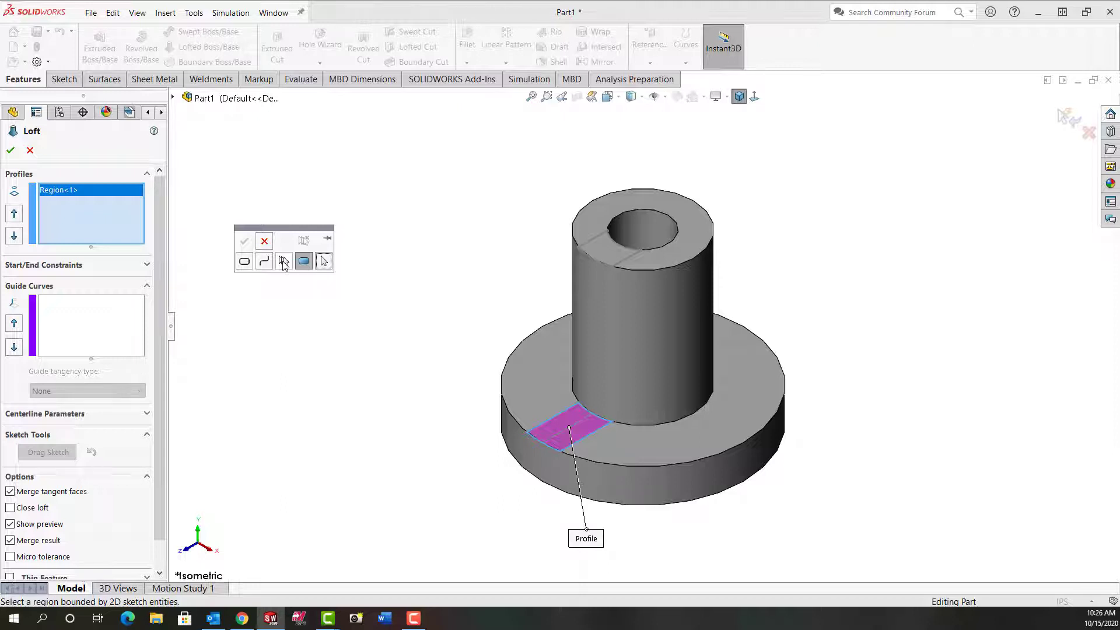
pyautogui.click(284, 261)
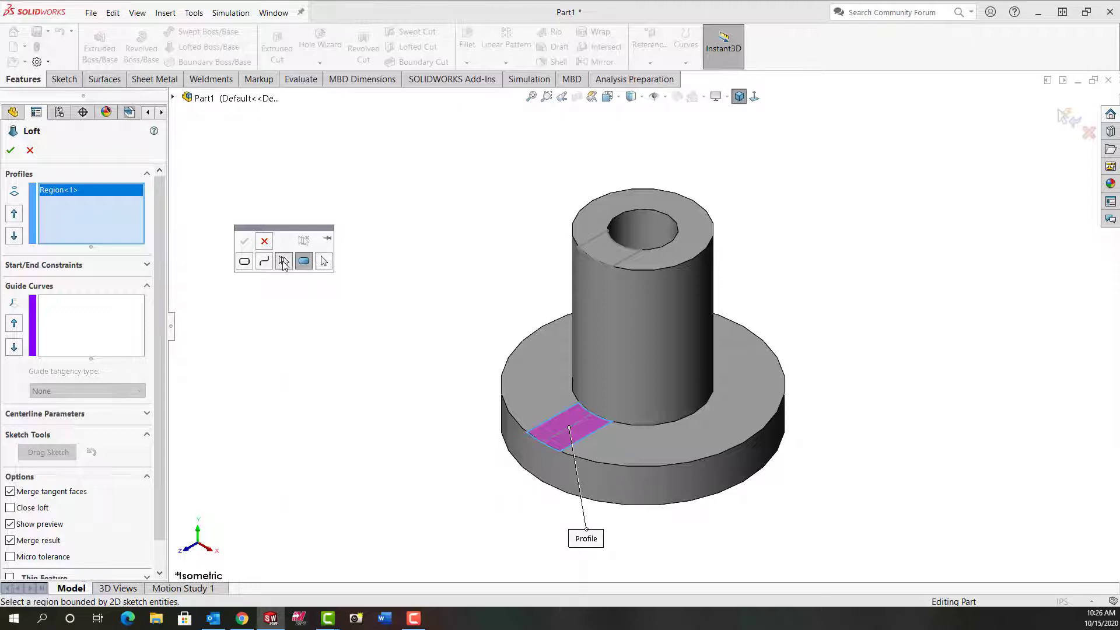
pyautogui.click(633, 256)
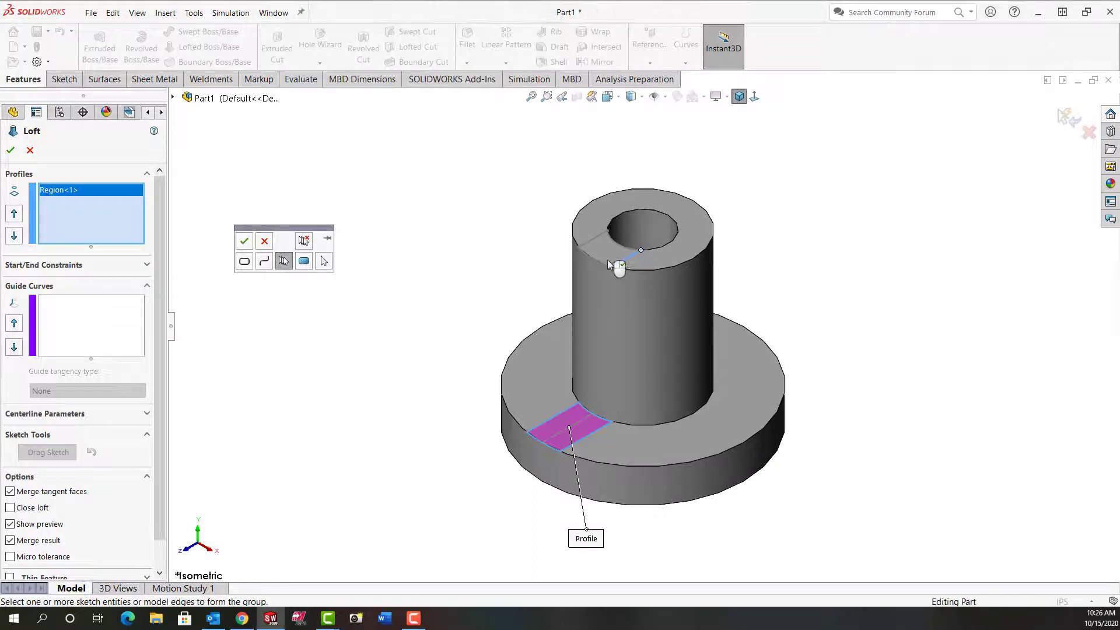
pyautogui.click(601, 258)
pyautogui.click(592, 238)
pyautogui.rightClick(623, 250)
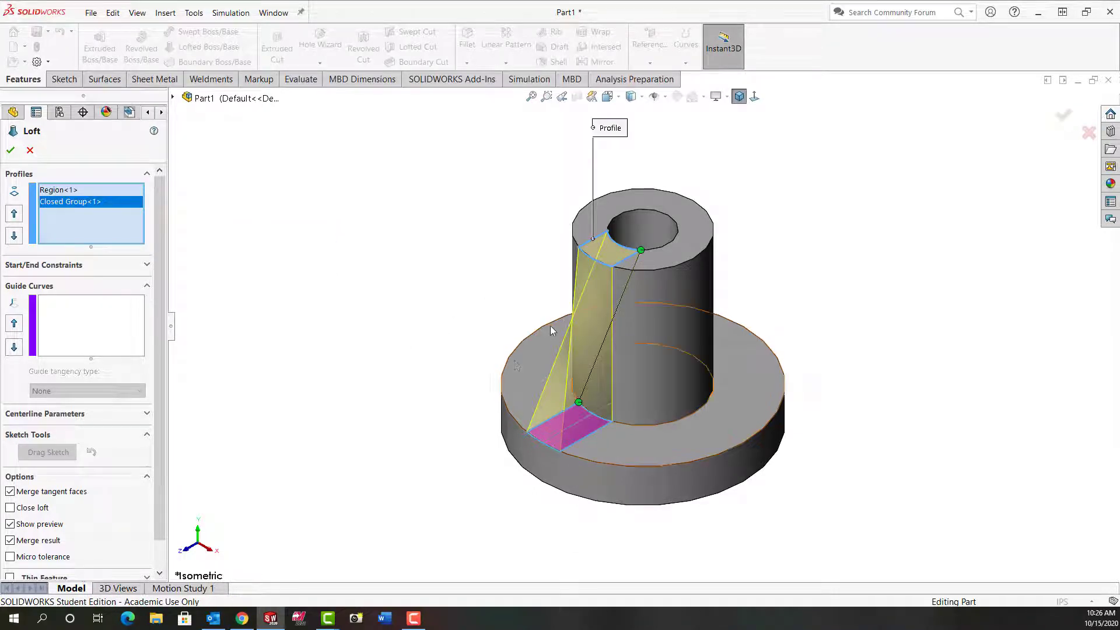
# - Move the loft connector on the hub-top profile to the bore corner matching the flange profile's connector
pyautogui.moveTo(516, 363)
pyautogui.mouseDown(button='middle')
pyautogui.moveTo(531, 353)
pyautogui.moveTo(507, 356)
pyautogui.mouseUp(button='middle')
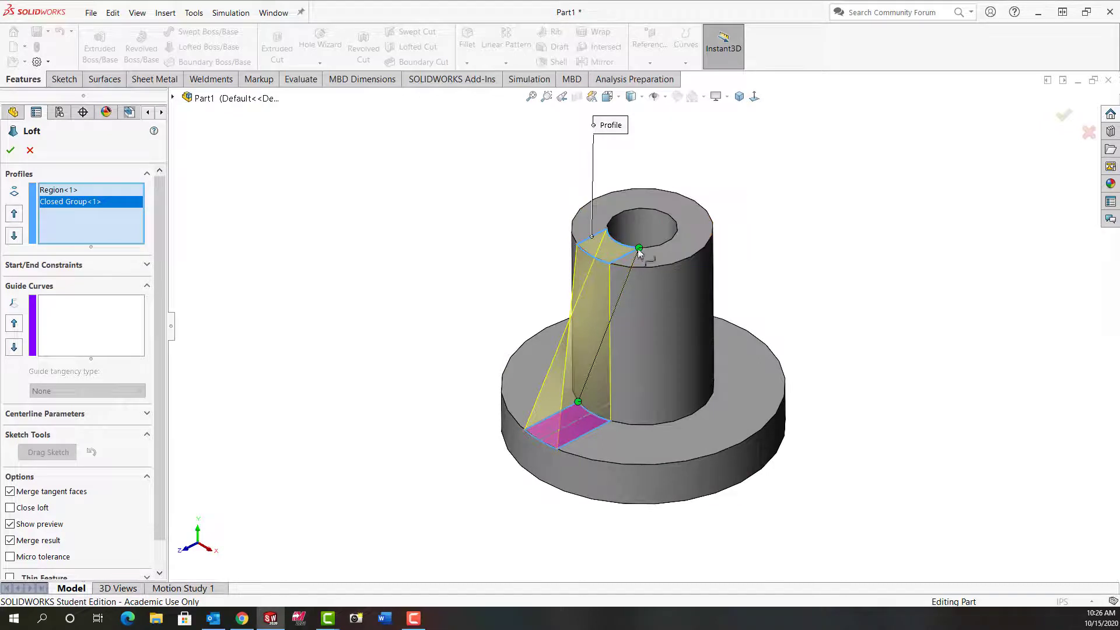
pyautogui.moveTo(639, 248); pyautogui.dragTo(606, 231)
pyautogui.moveTo(465, 317); pyautogui.dragTo(456, 293, button='middle')
# - Show all loft connectors and accept the loft as a rib between the flange and hub top
pyautogui.rightClick(357, 296)
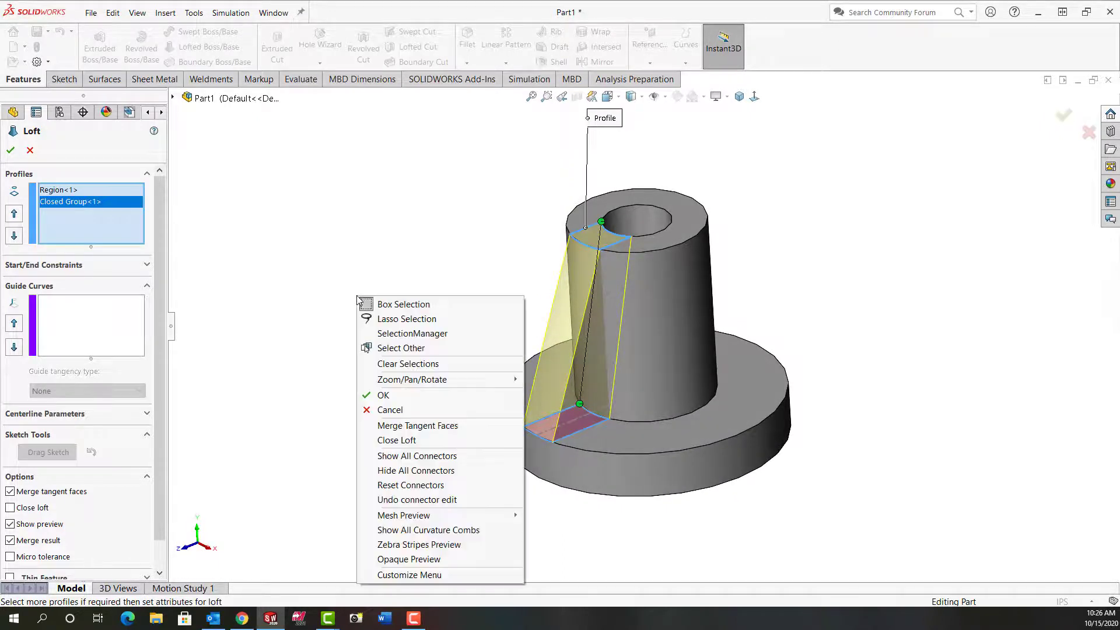
pyautogui.click(417, 457)
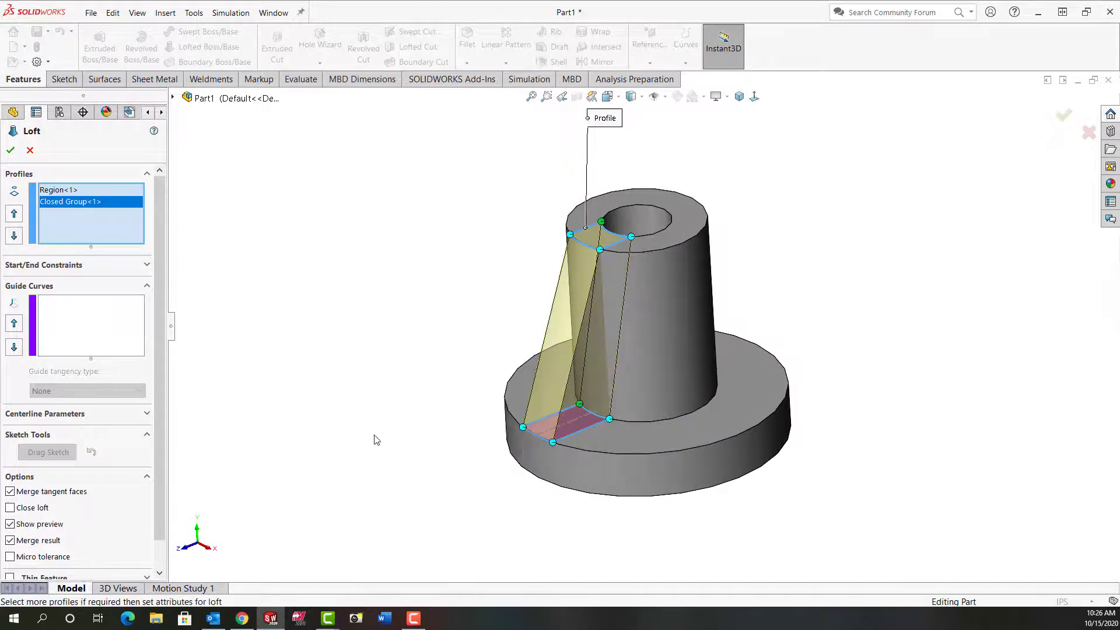
pyautogui.rightClick(303, 291)
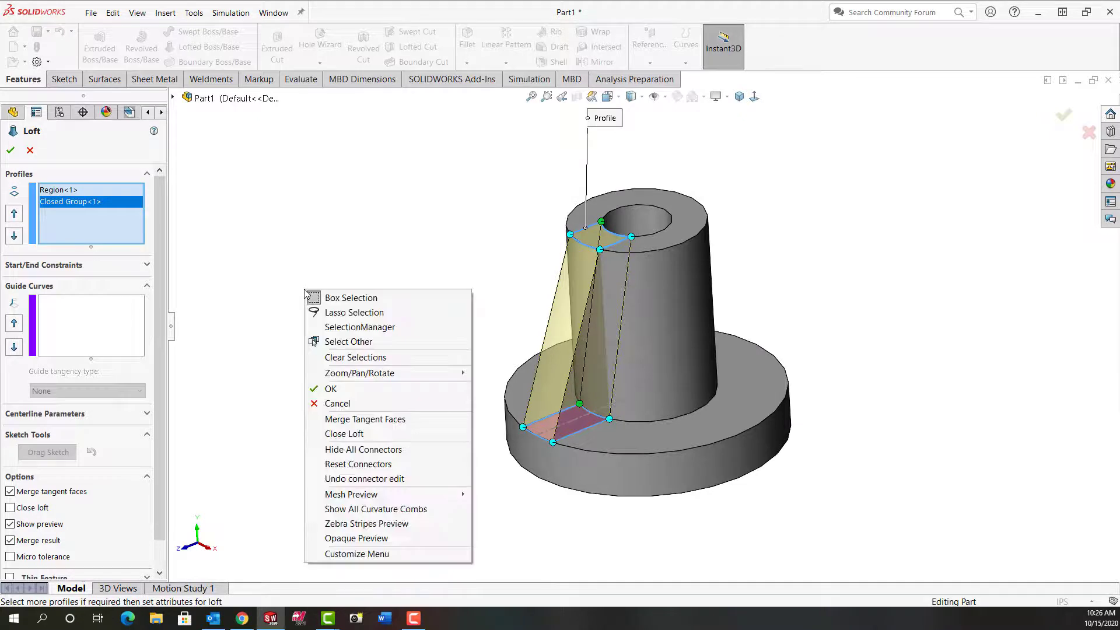
pyautogui.click(333, 388)
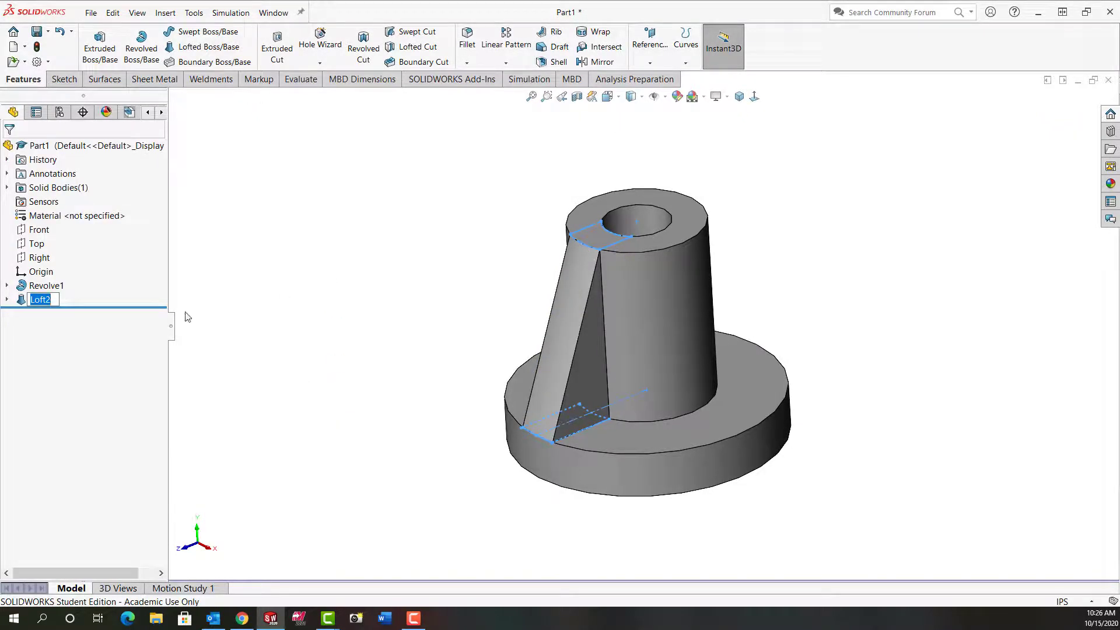
# - Circular-pattern the lofted rib around the bore face with 4 equally spaced instances over 360 degrees
pyautogui.click(506, 62)
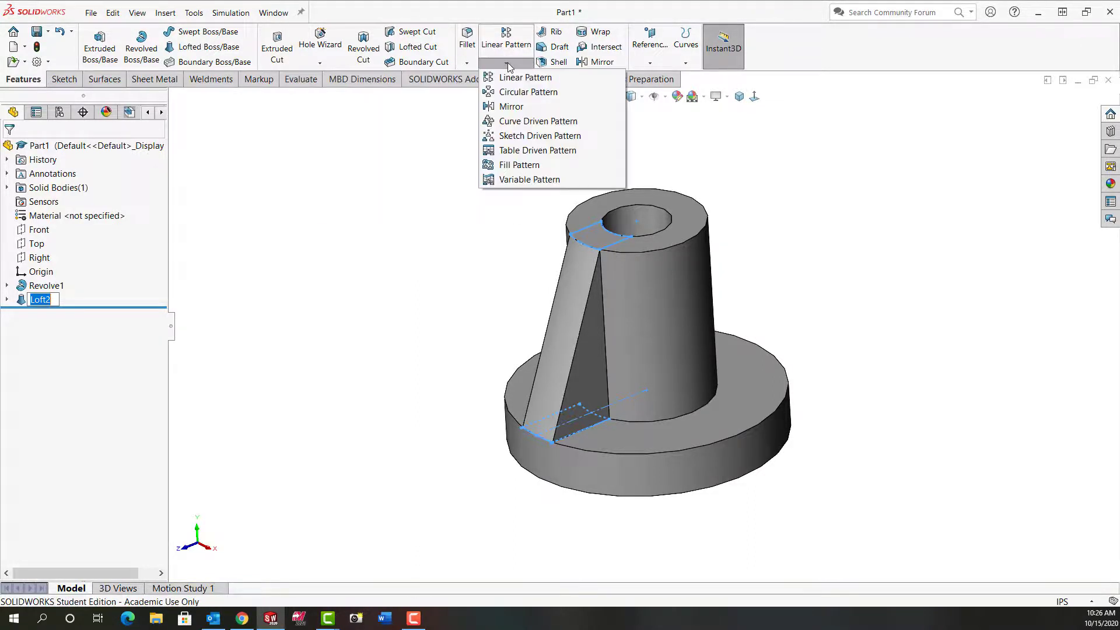
pyautogui.click(521, 93)
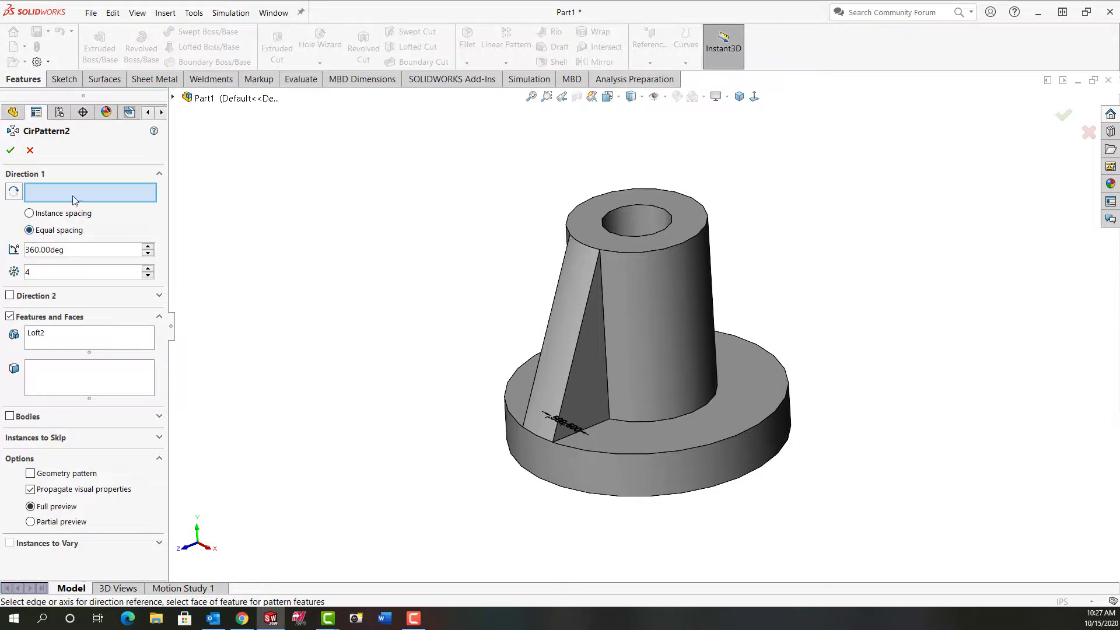
pyautogui.click(640, 228)
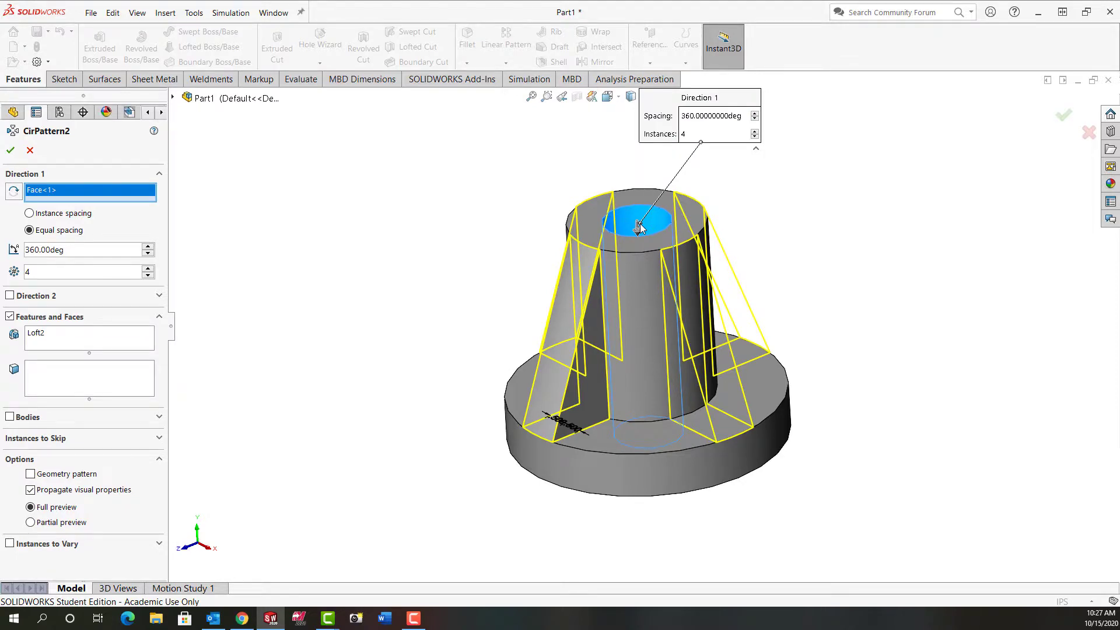
pyautogui.press('Return')
pyautogui.moveTo(440, 275)
pyautogui.mouseDown(button='middle')
pyautogui.moveTo(493, 303)
pyautogui.moveTo(452, 290)
pyautogui.mouseUp(button='middle')
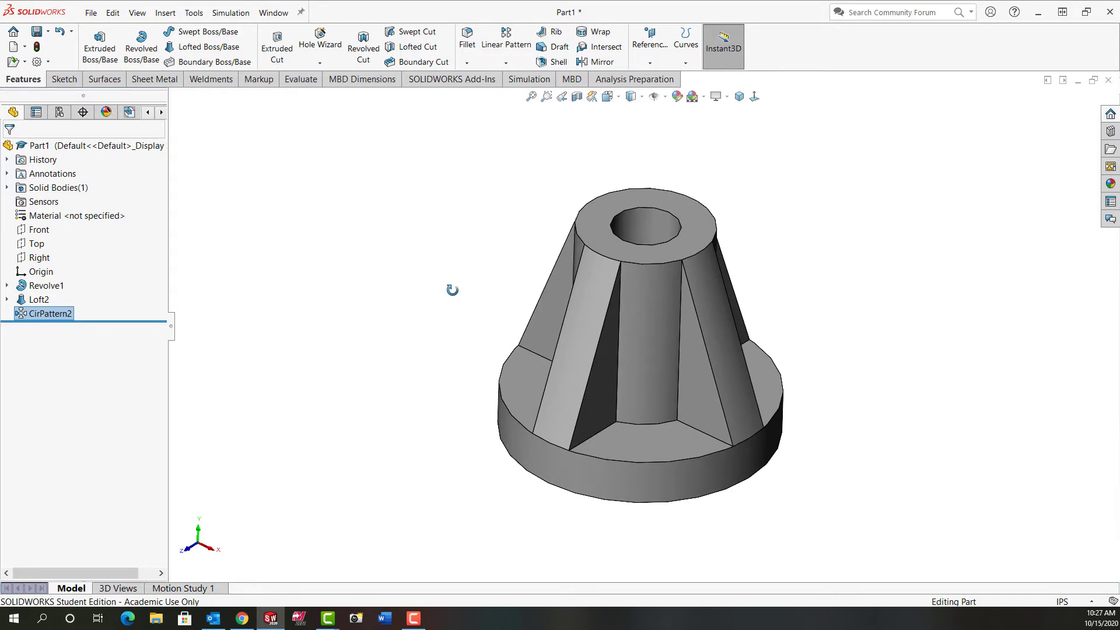